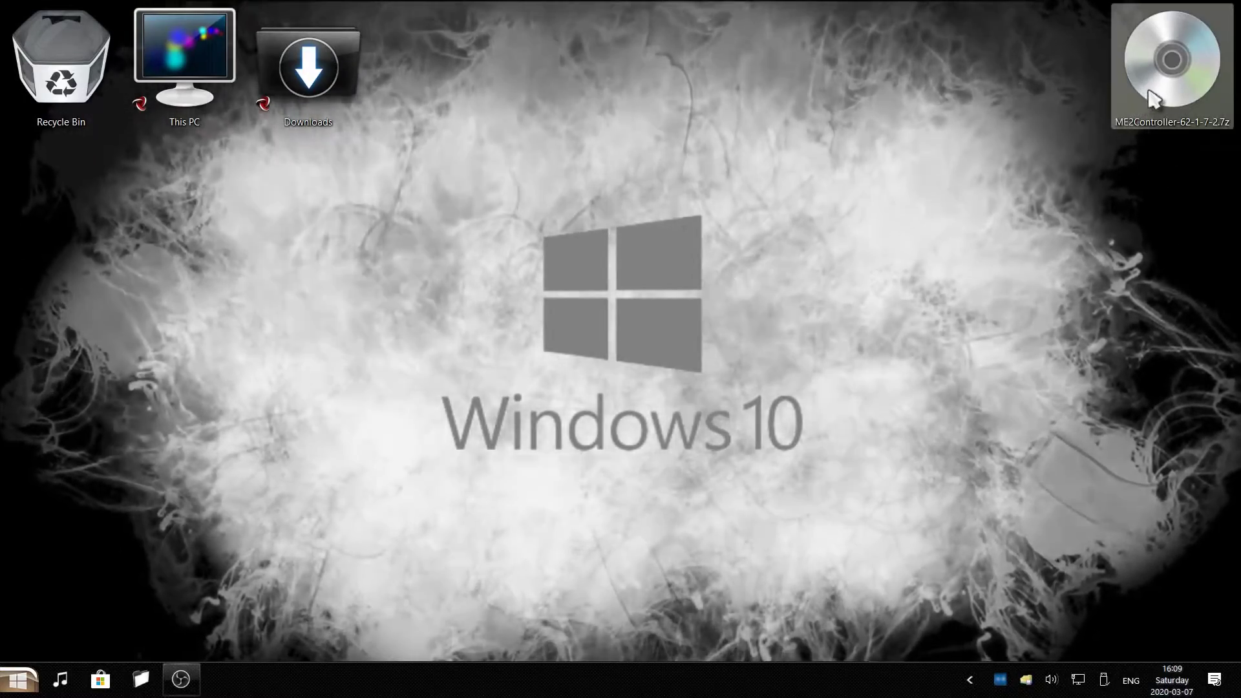
Extract ME2Controller-62-1-7-2.7z with WinRAR to its default desktop destination
click(1158, 100)
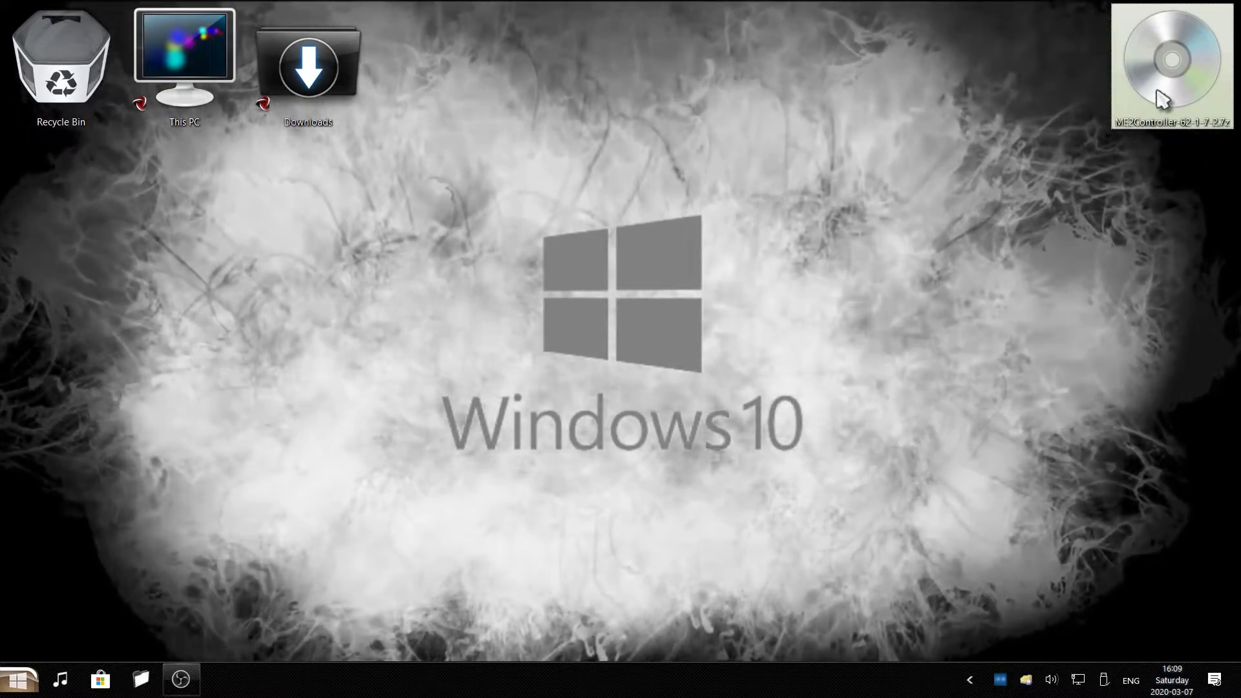
right_click(1157, 99)
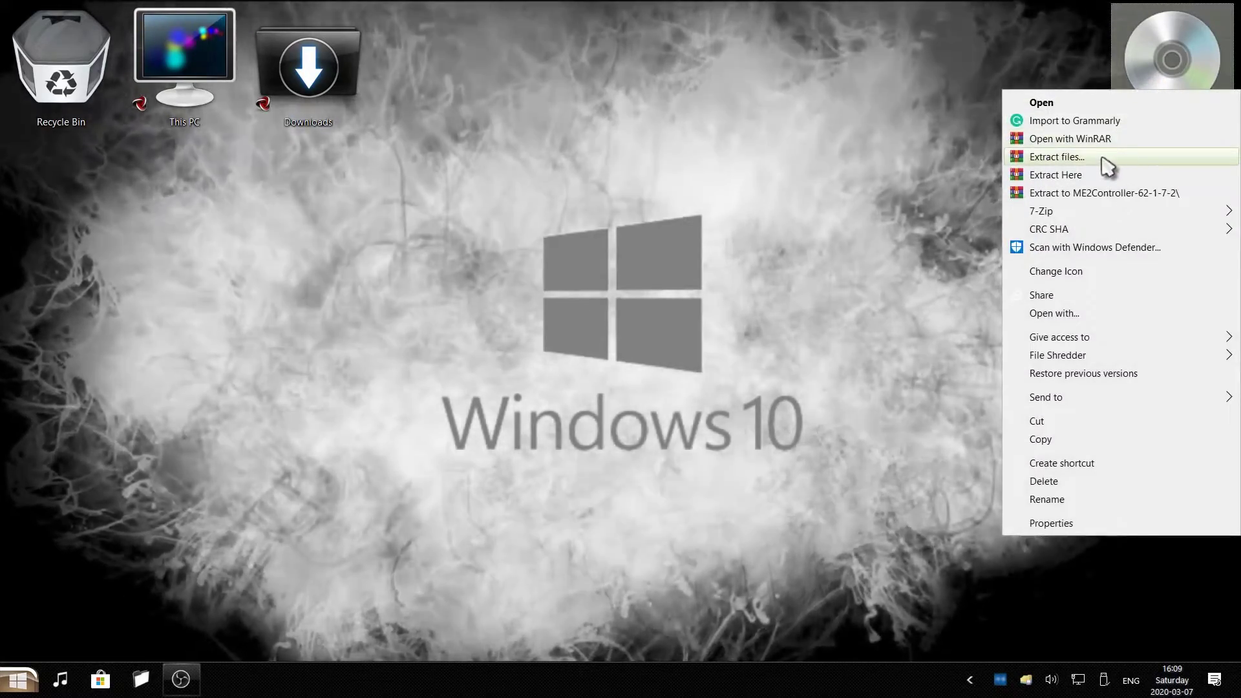
click(1103, 159)
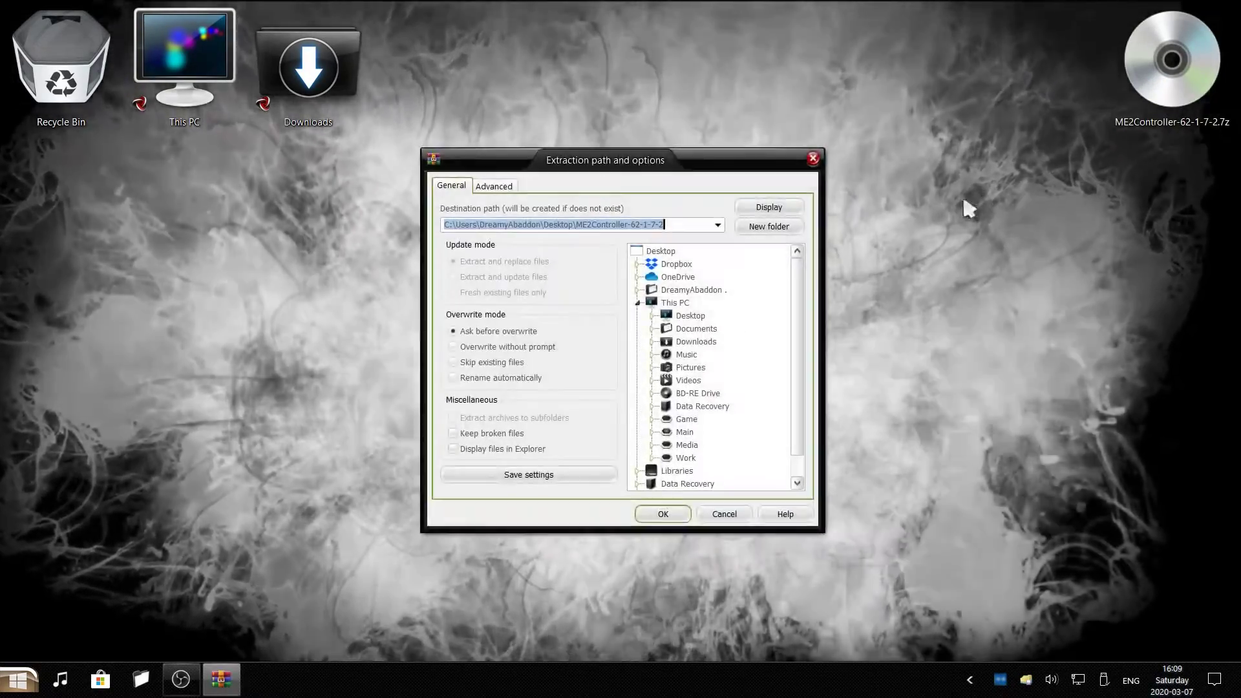
click(666, 514)
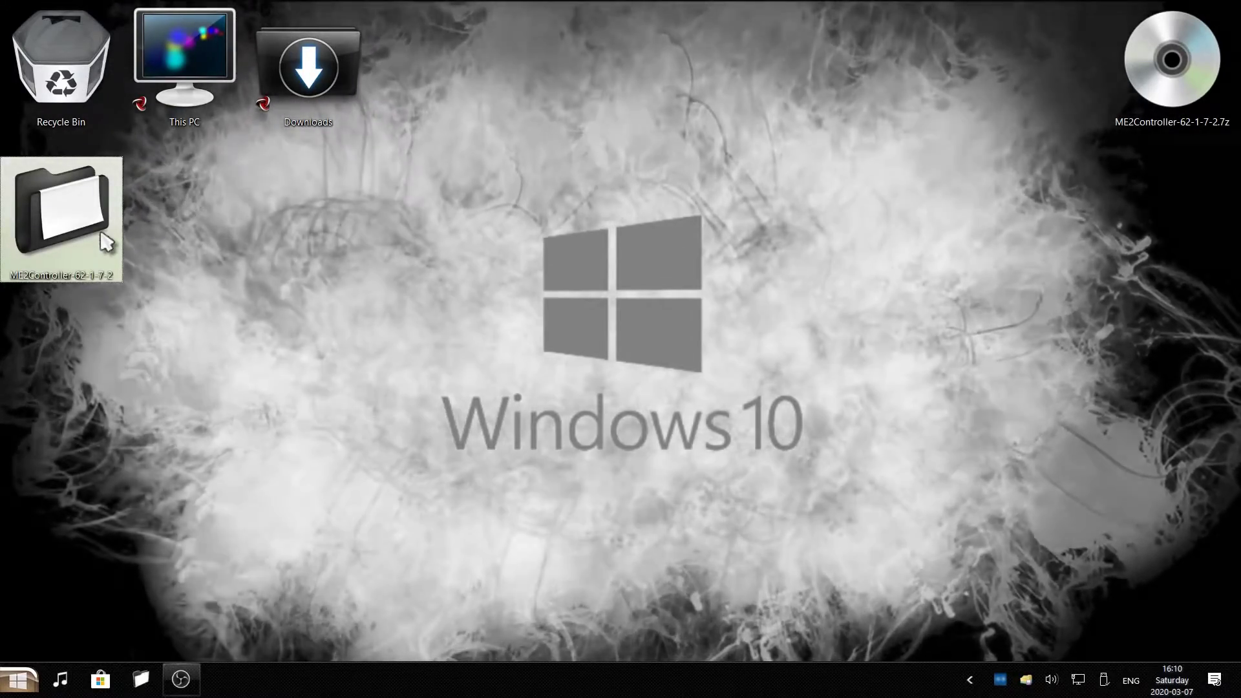
Open the extracted ME2Controller folder, then a second window showing This PC
double_click(102, 234)
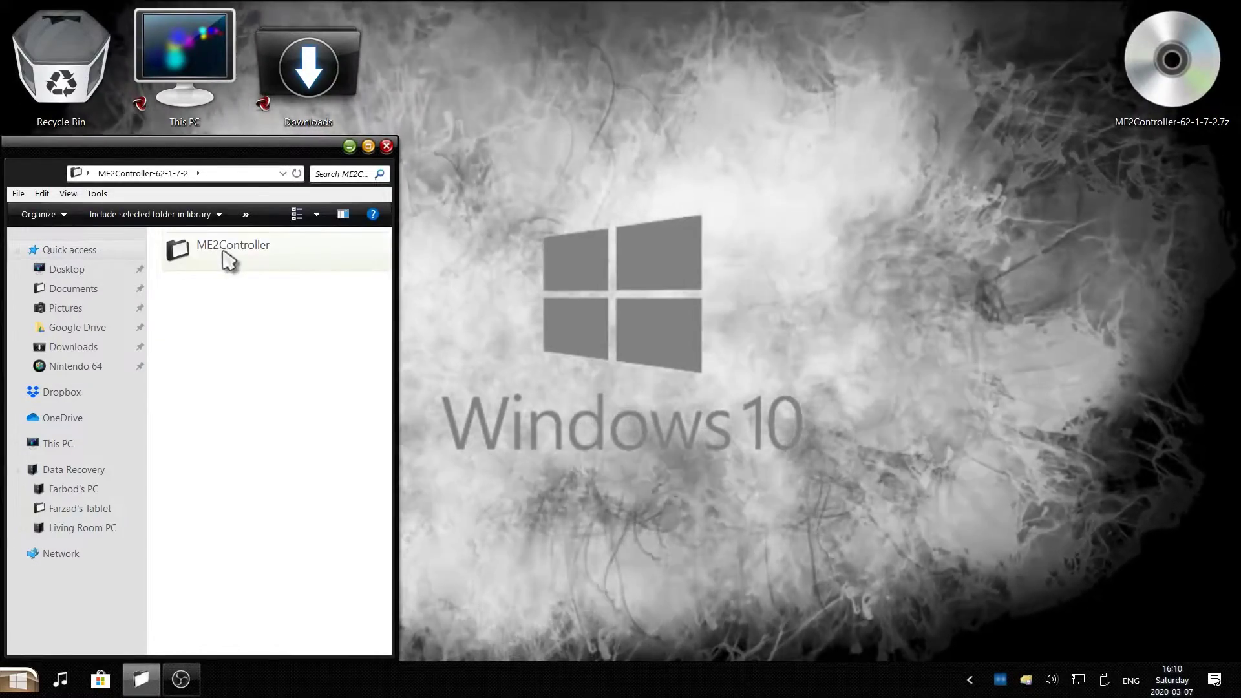
double_click(243, 260)
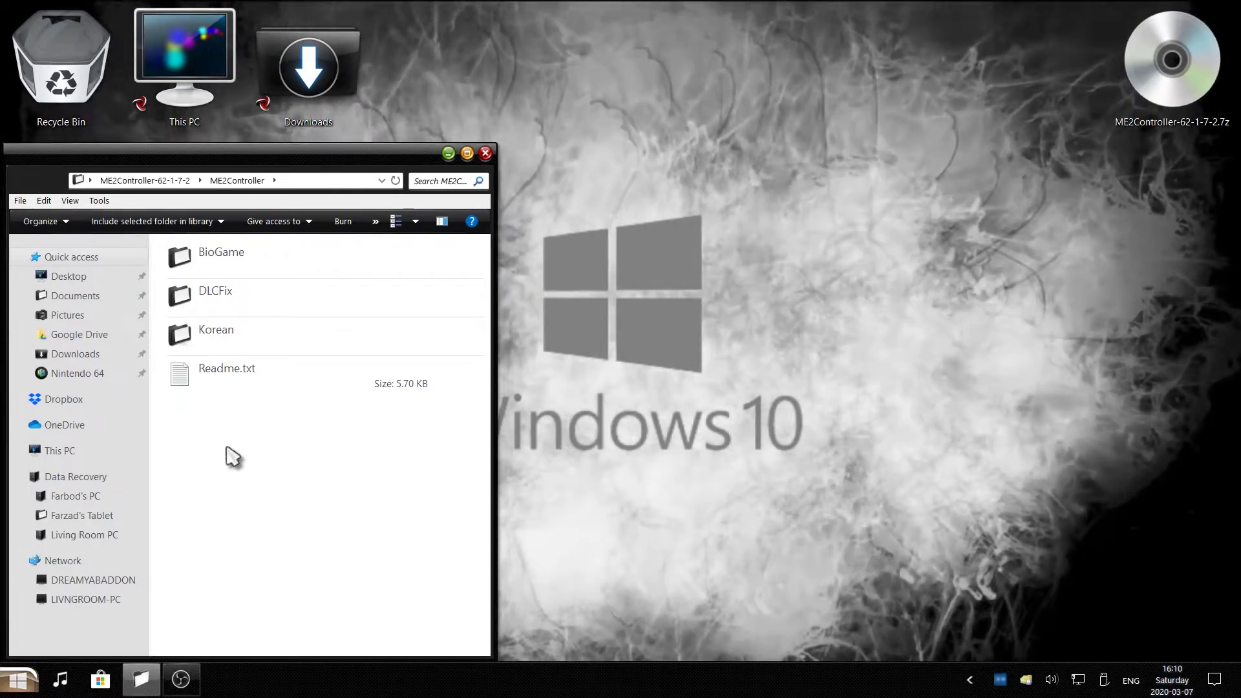
double_click(189, 83)
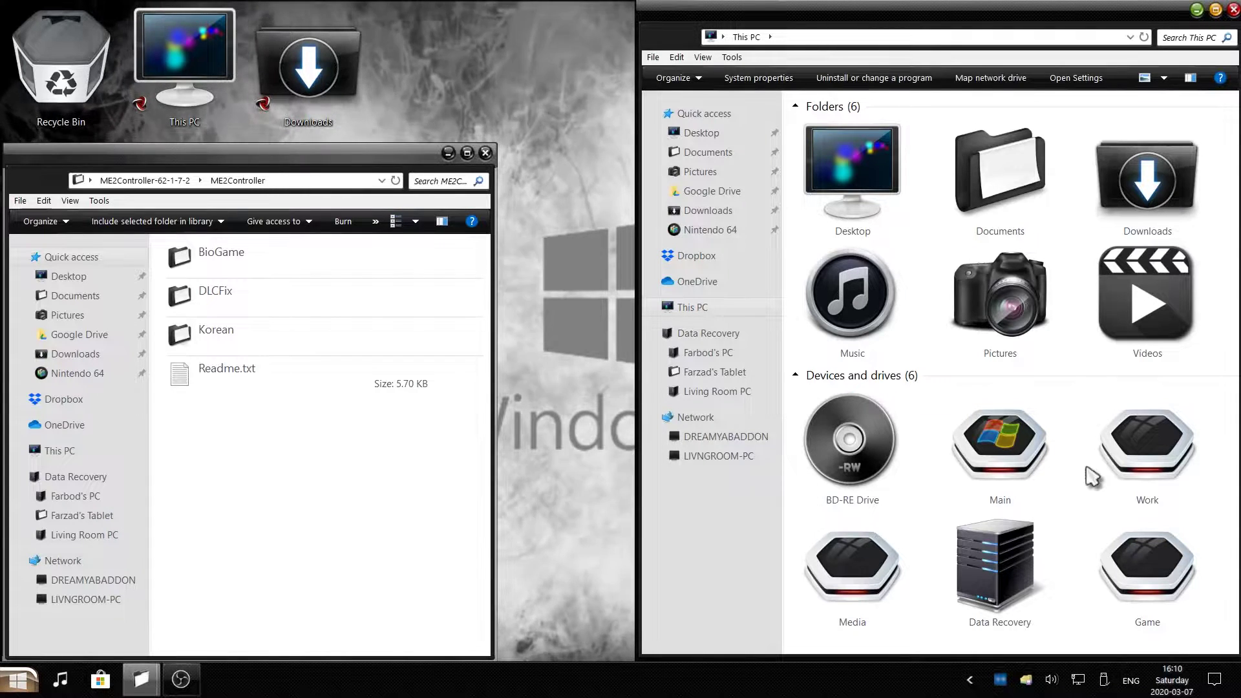
Navigate the second window to Game drive > Program Files (x86) > Origin Games > Mass Effect 2 > BioGame
double_click(1147, 569)
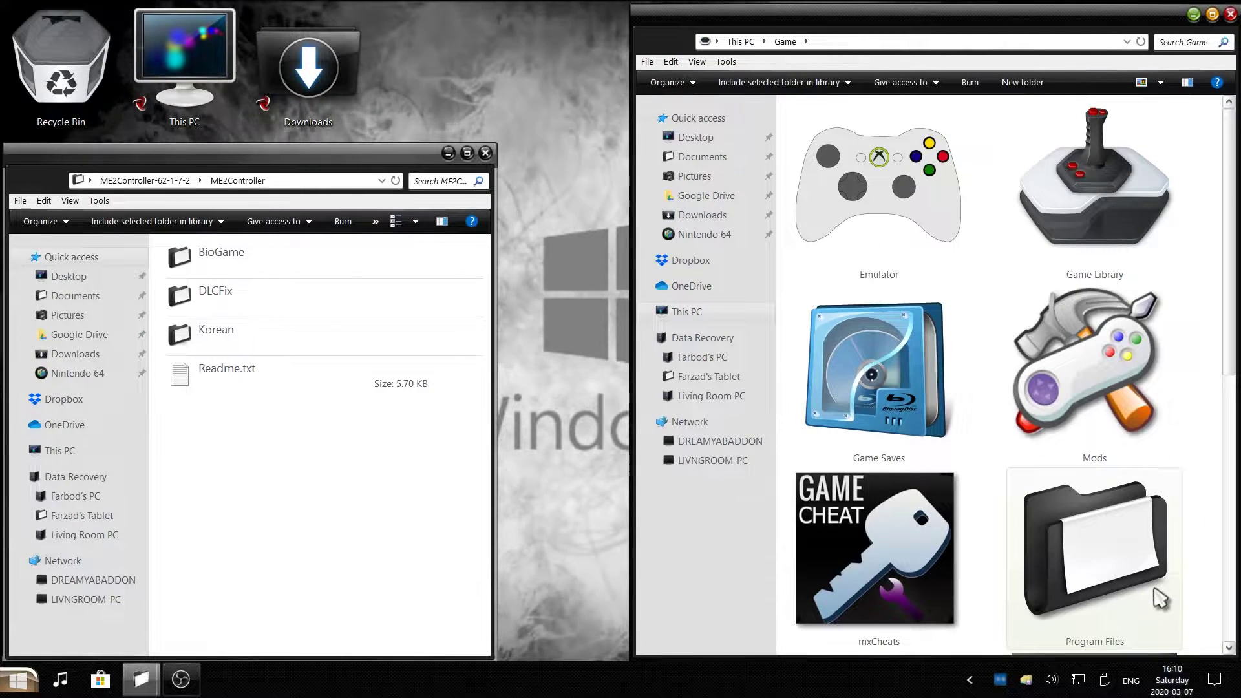
scroll(918, 466, down, 5)
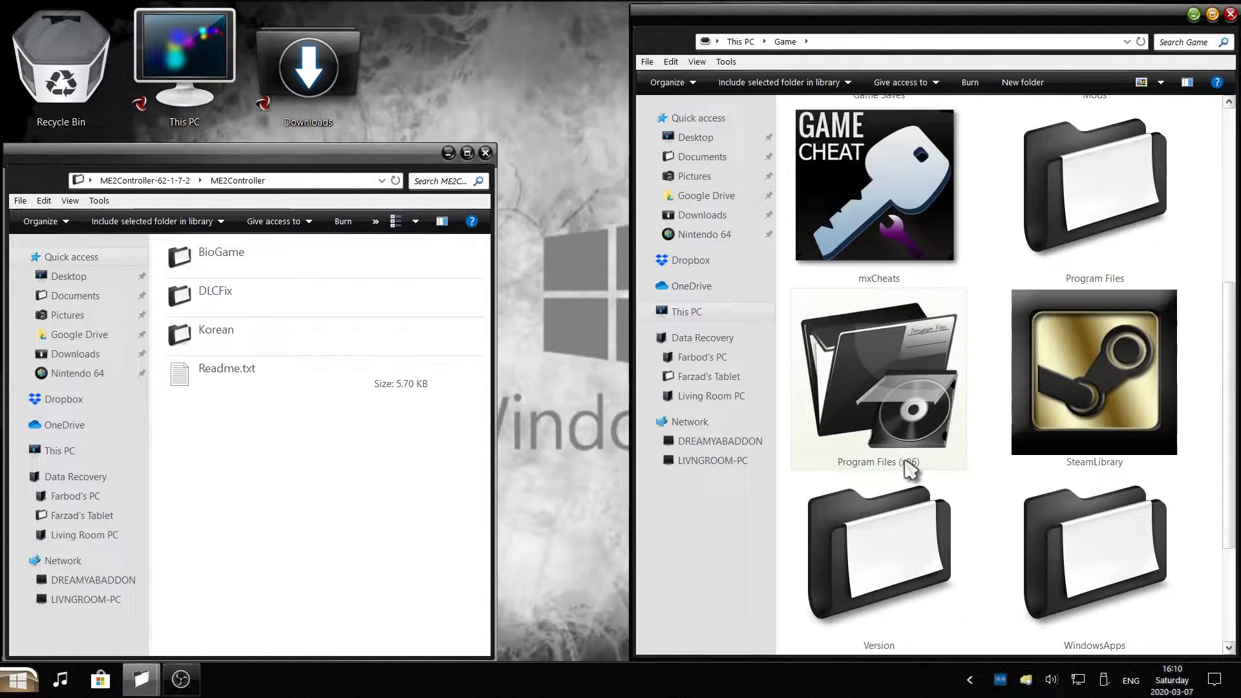
double_click(888, 399)
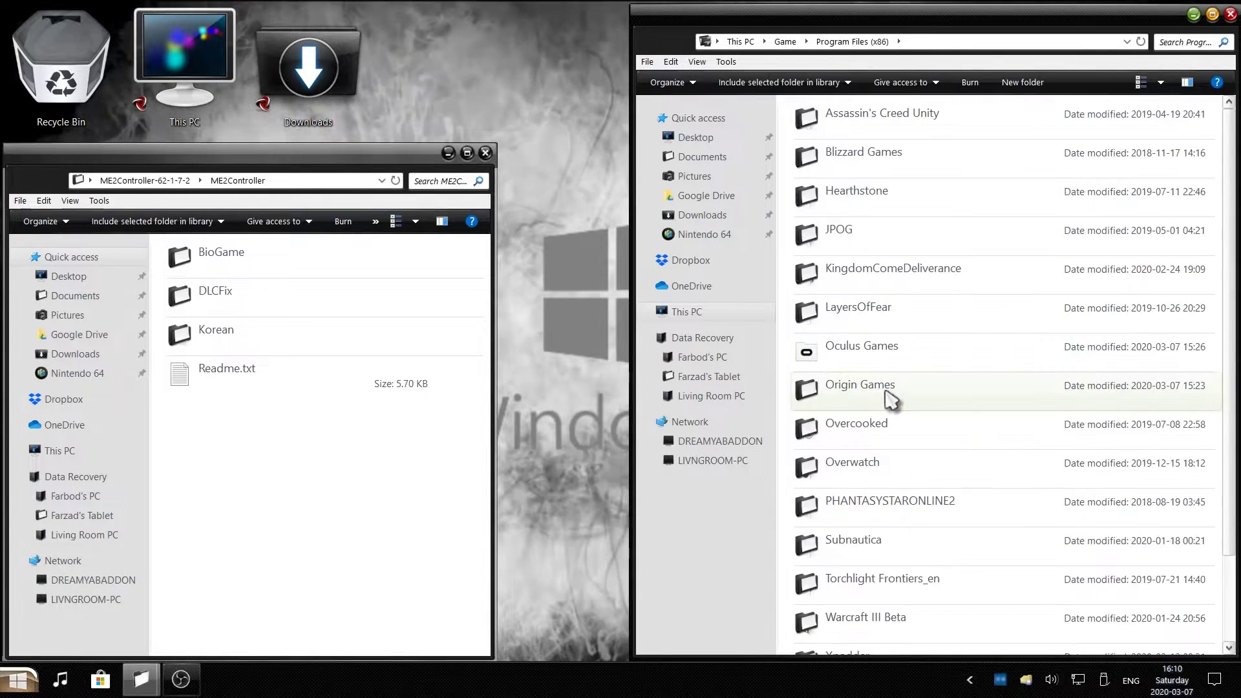
click(888, 399)
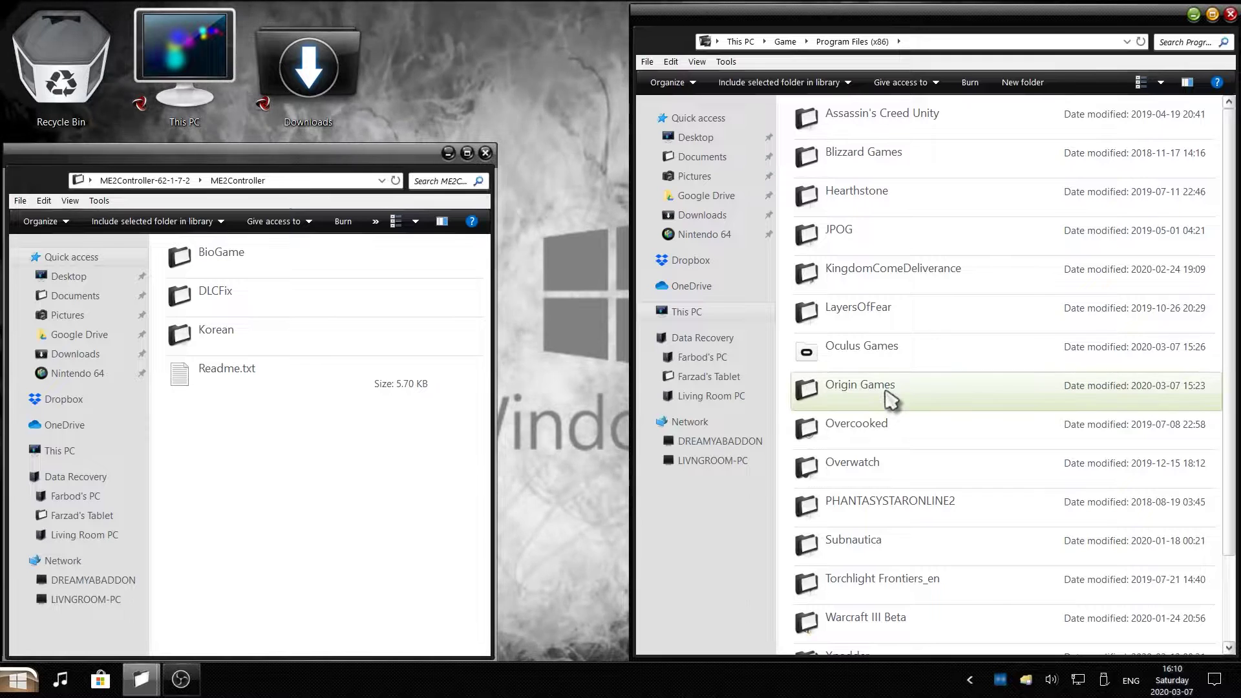
double_click(945, 396)
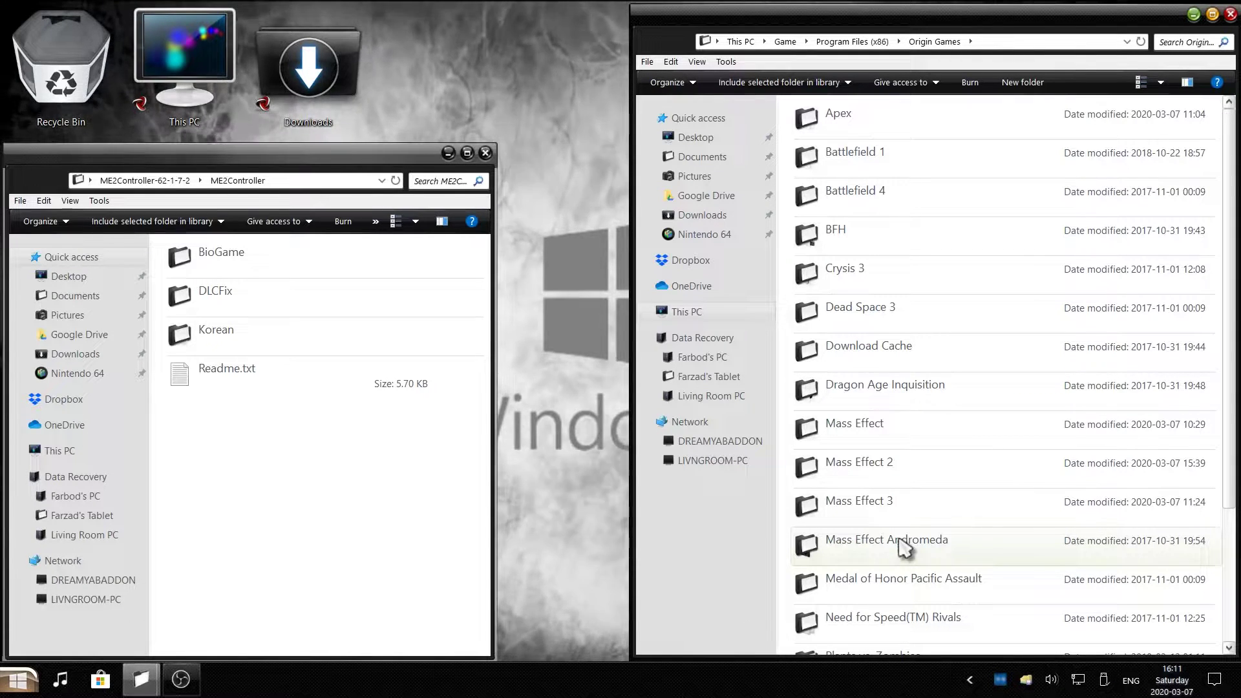
double_click(891, 481)
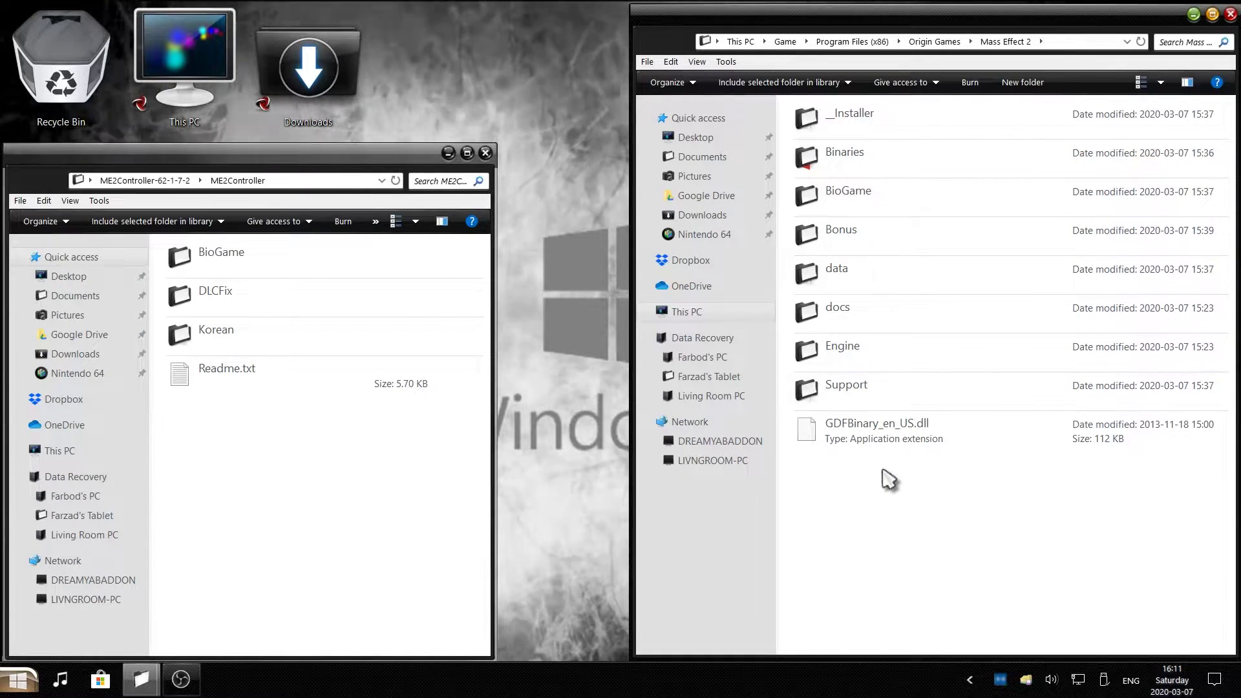
double_click(847, 202)
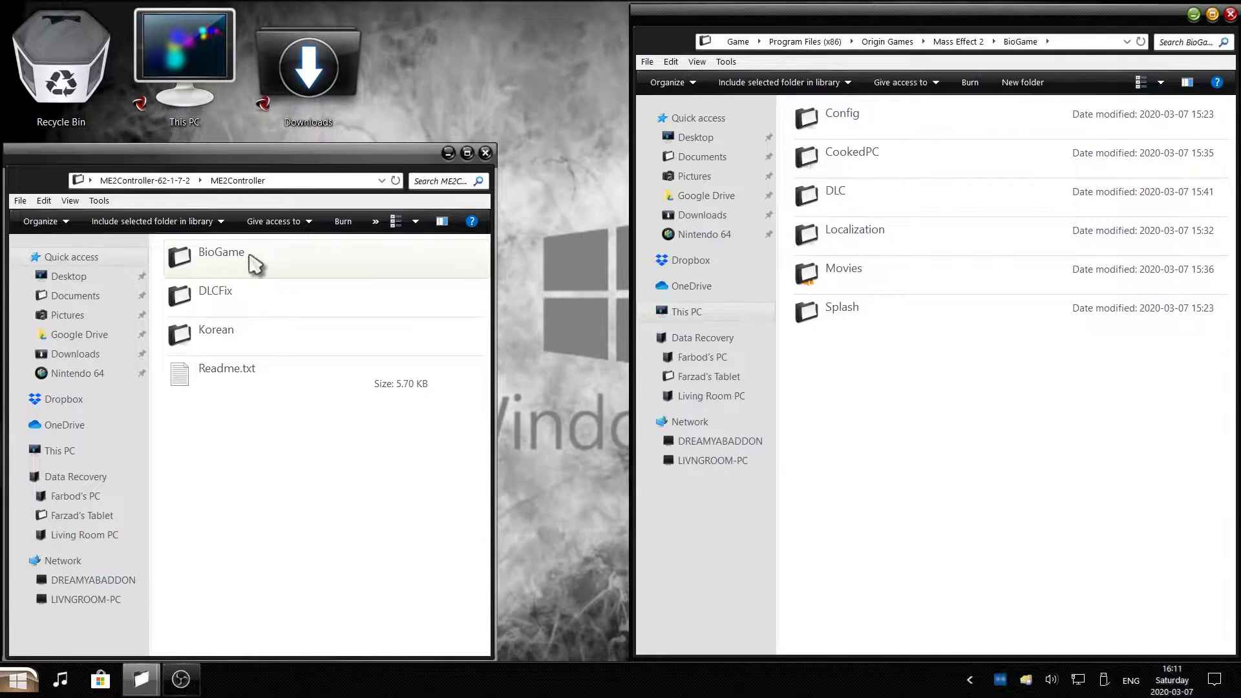
Copy Coalesced.ini from the mod's BioGame\Config\PC\Cooked folder
double_click(238, 268)
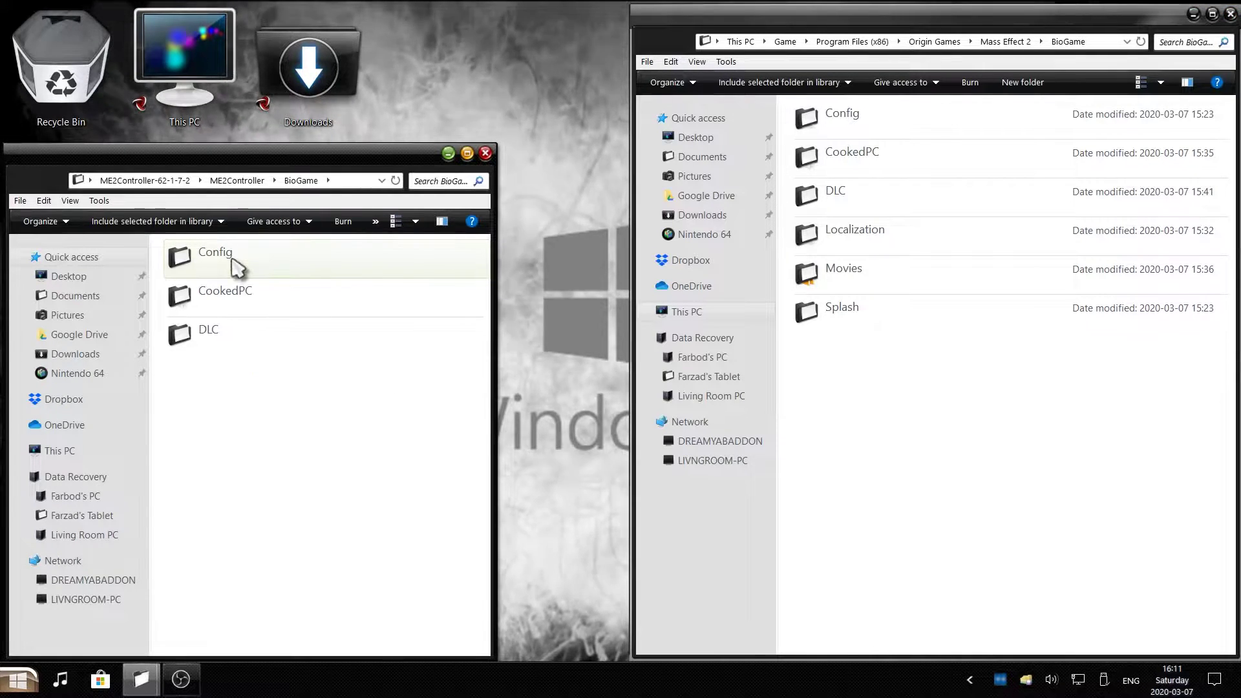
double_click(238, 269)
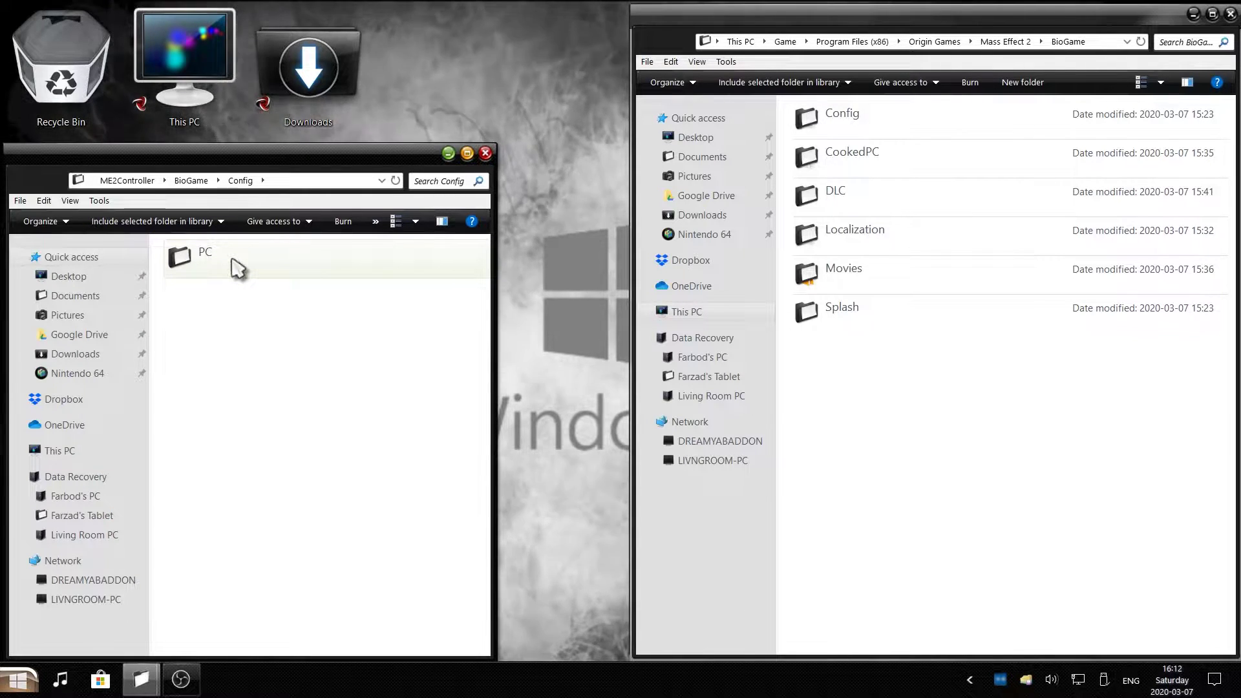
double_click(238, 269)
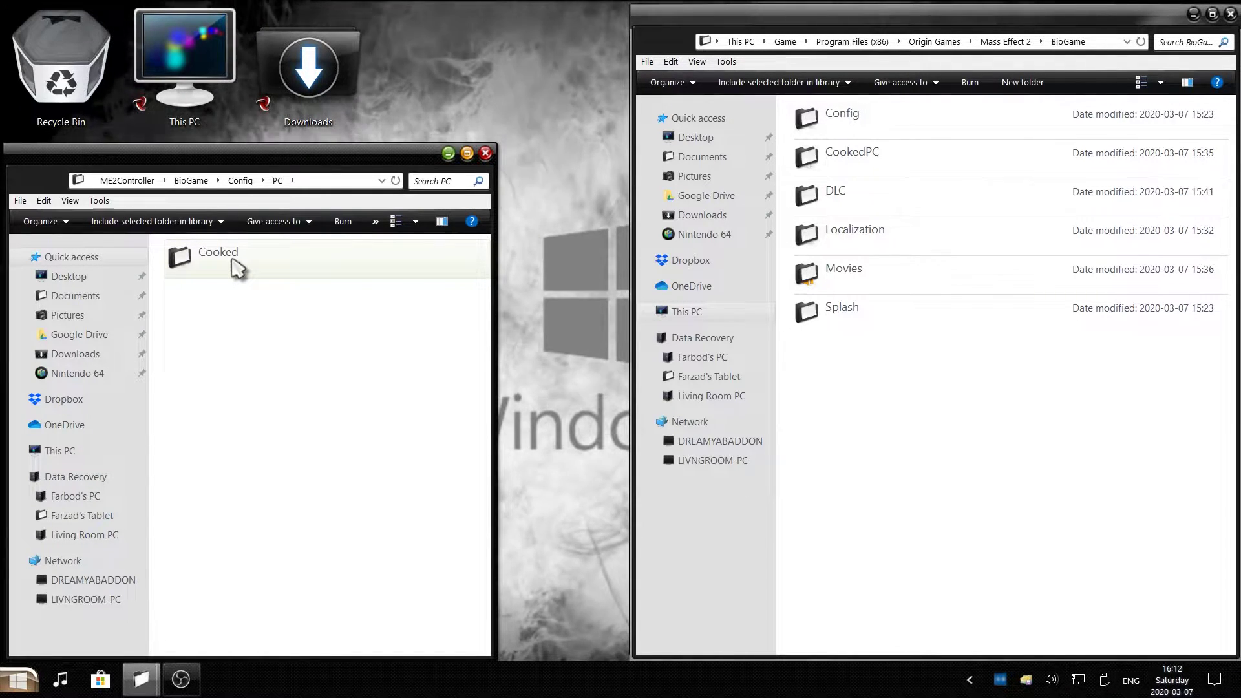
double_click(238, 269)
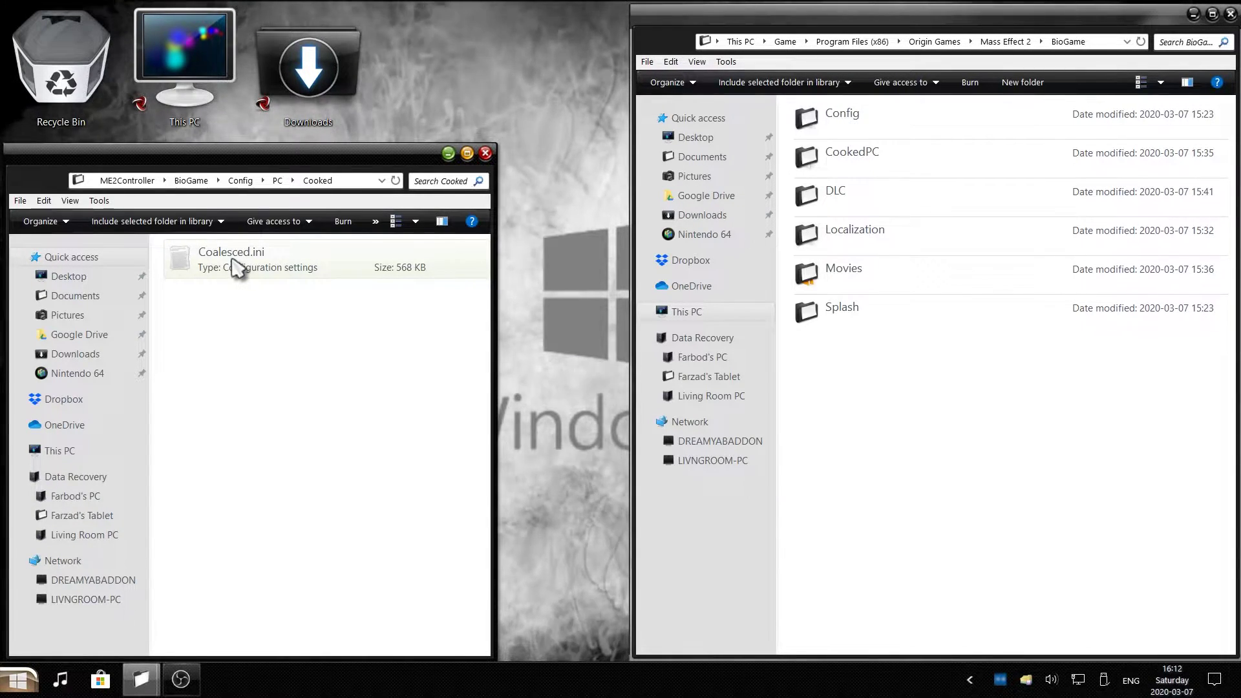
click(238, 268)
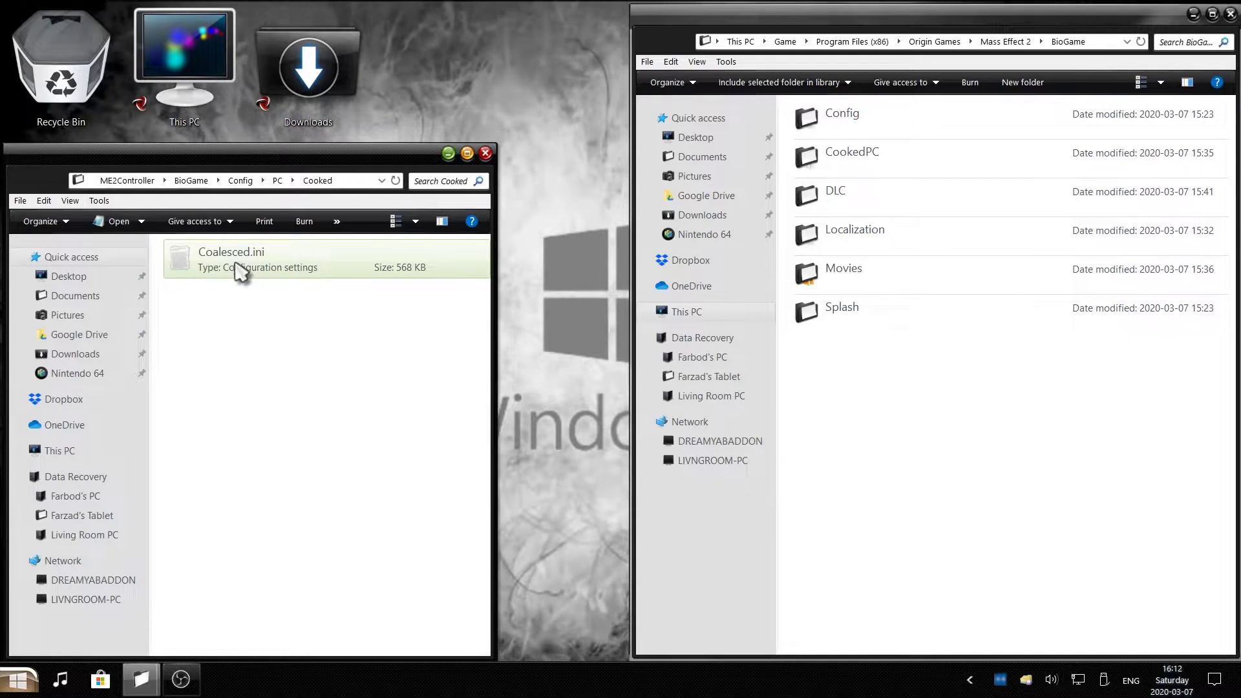
right_click(241, 270)
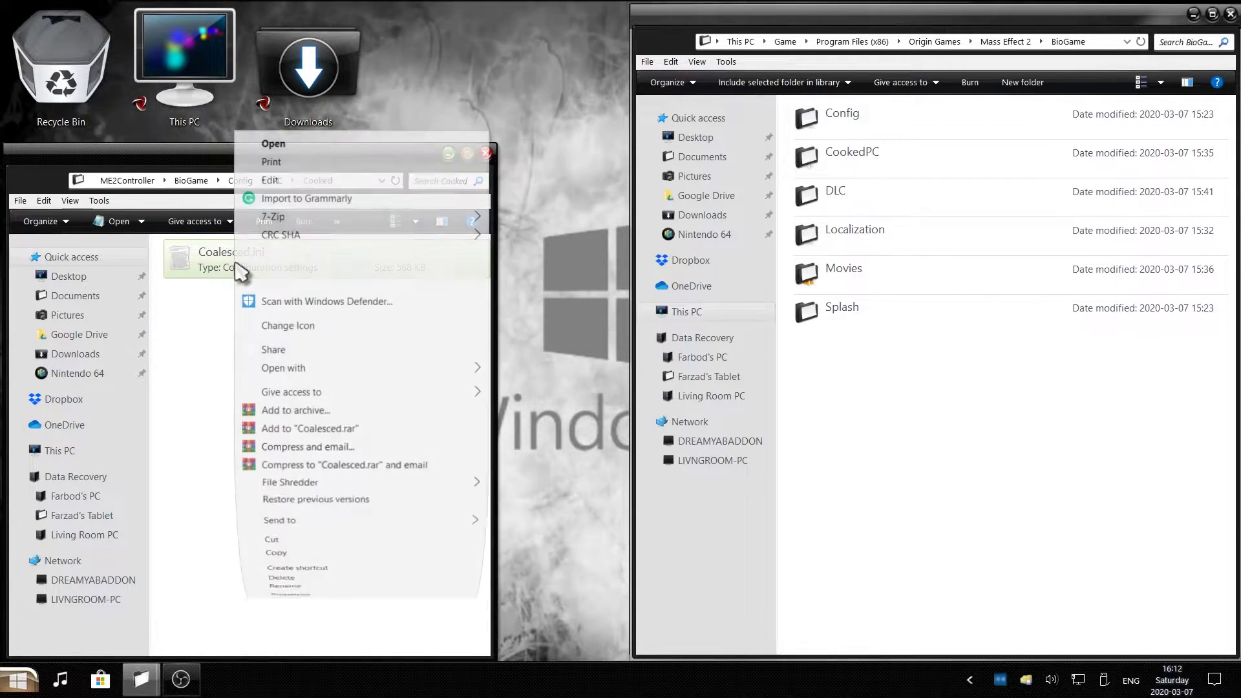
click(324, 565)
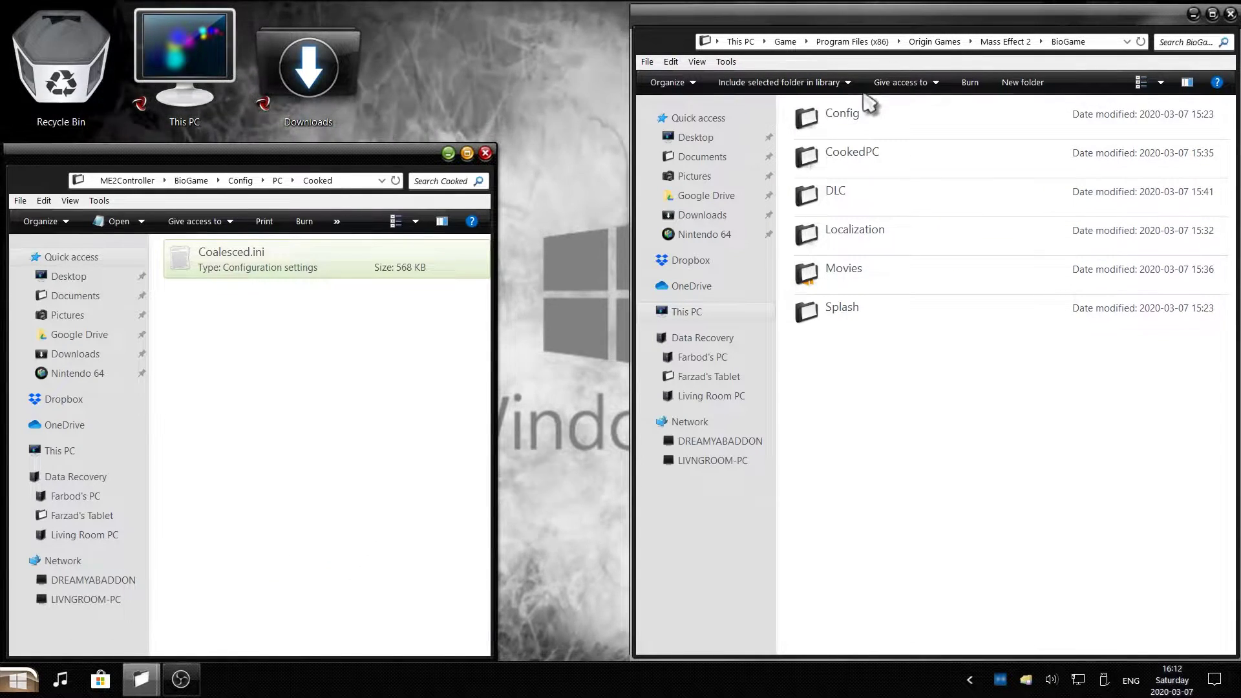
Paste it into the game's Config\PC\Cooked folder, replacing the original Coalesced.ini
double_click(841, 114)
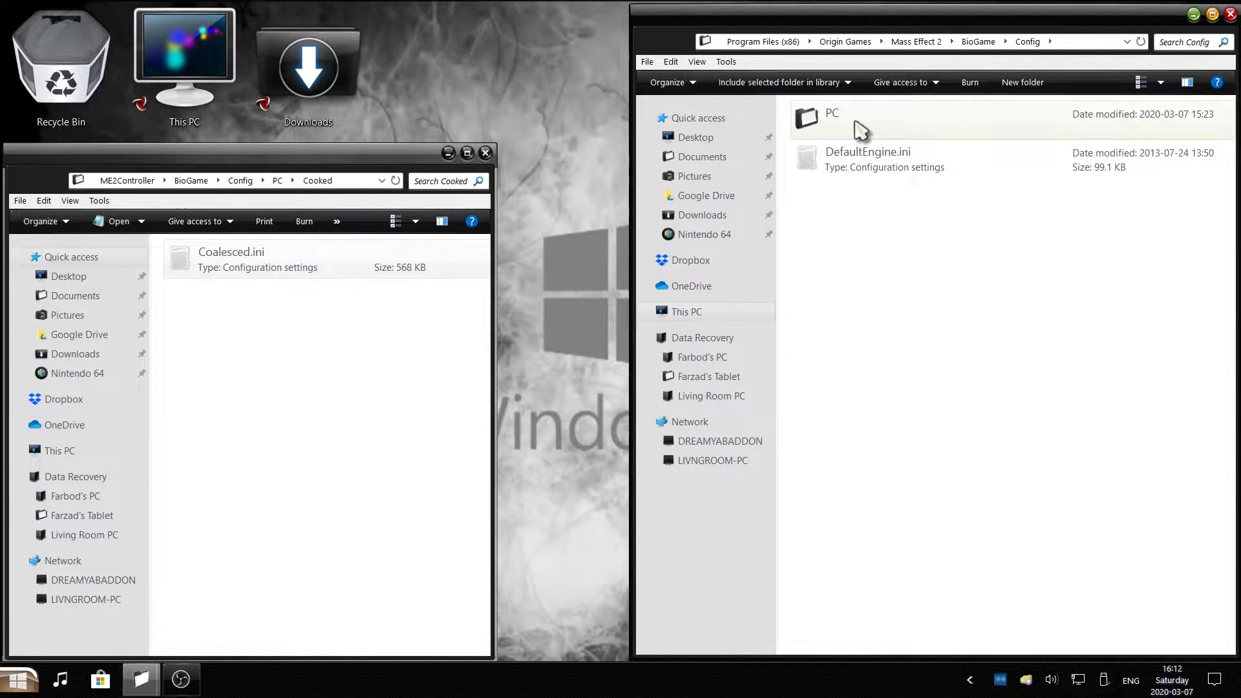
double_click(861, 129)
double_click(861, 129)
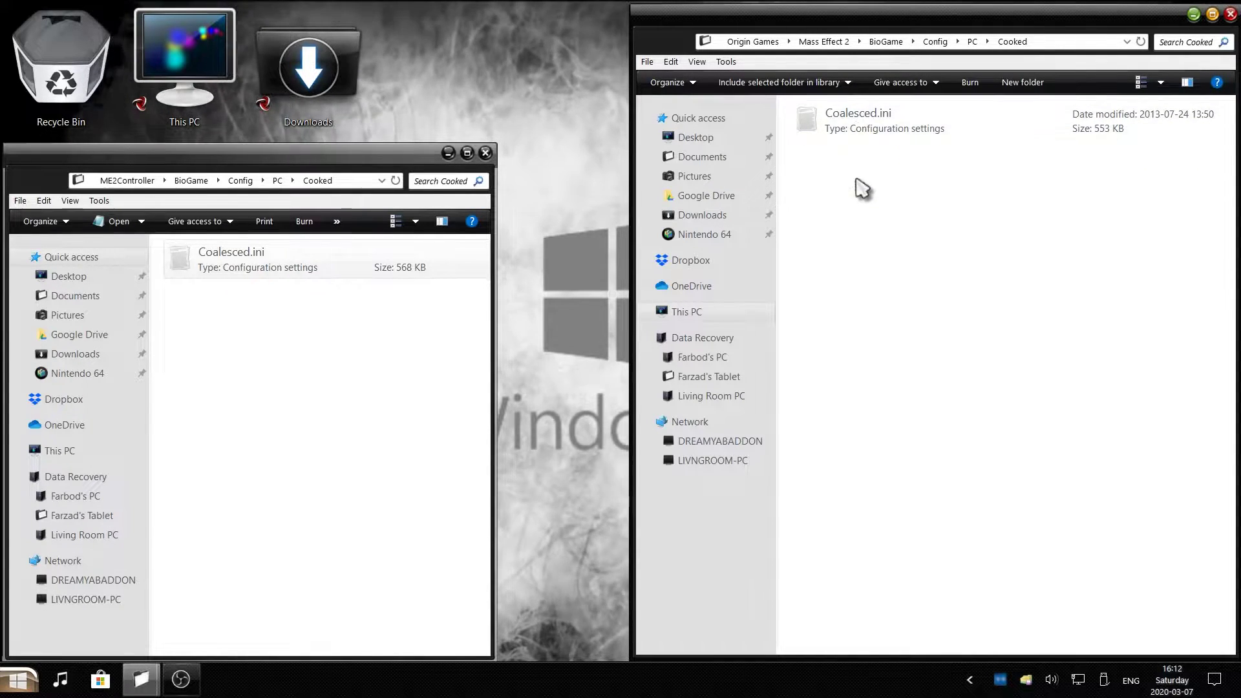
right_click(857, 181)
click(909, 294)
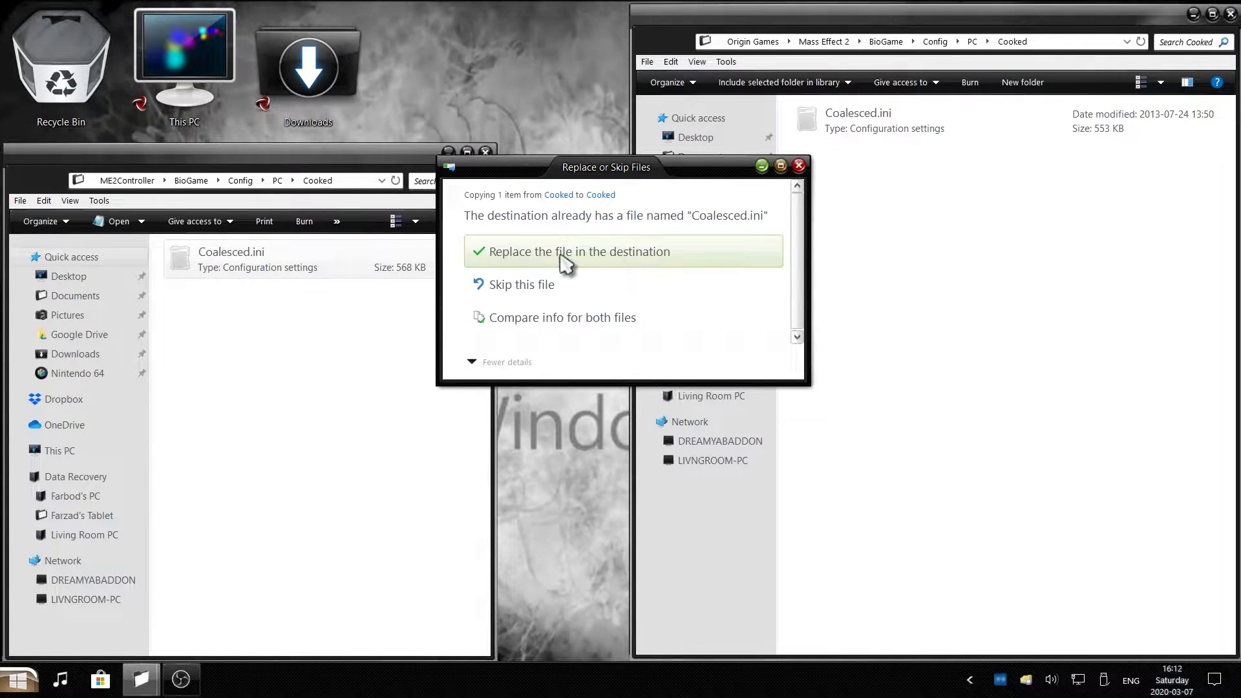
click(676, 259)
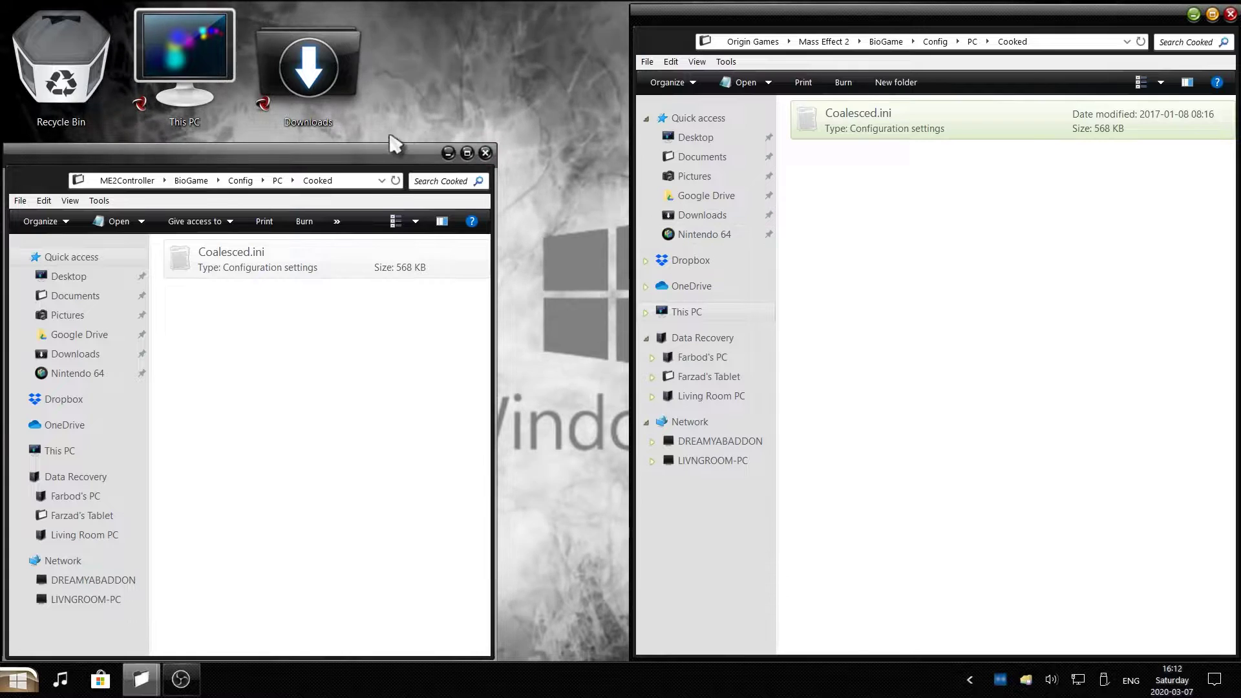
click(194, 183)
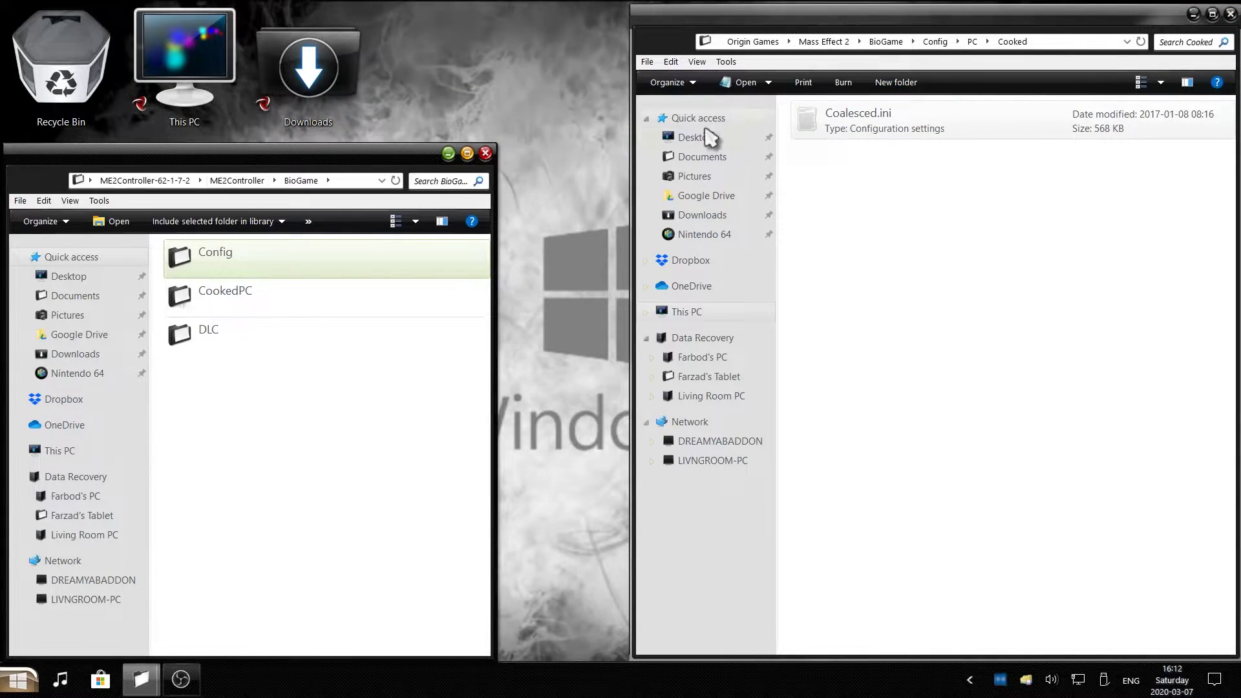
Open both CookedPC folders and copy all of the mod's CookedPC files
click(897, 44)
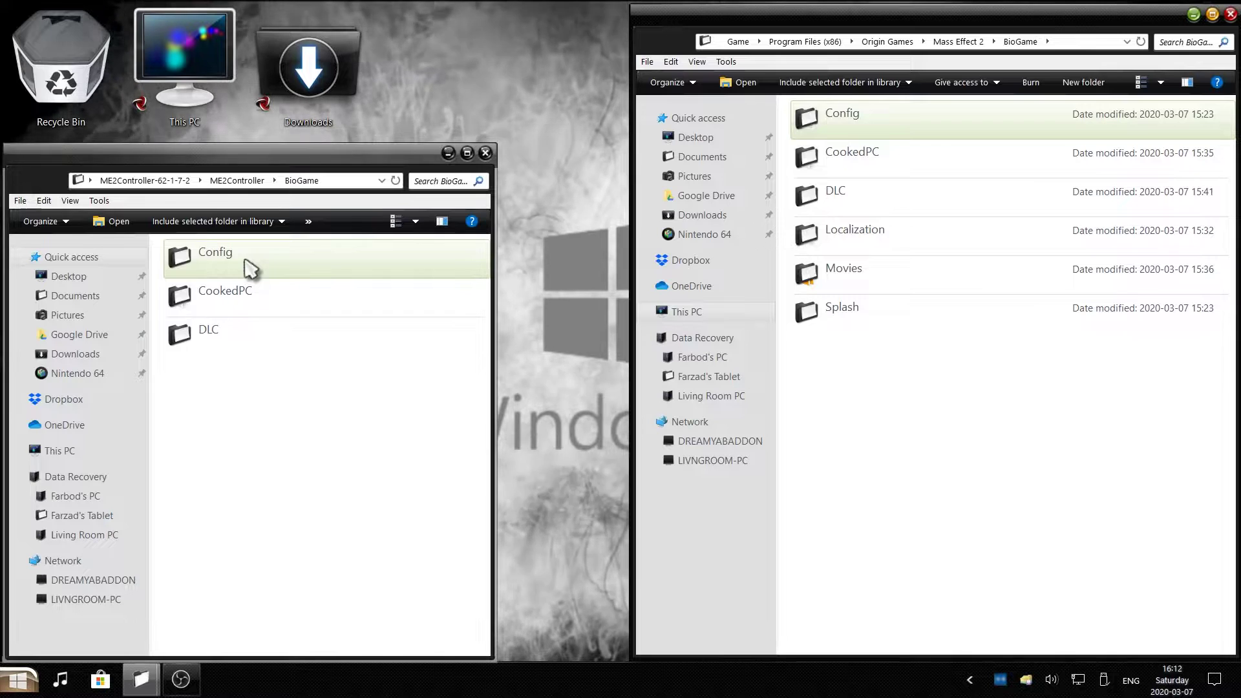
double_click(240, 289)
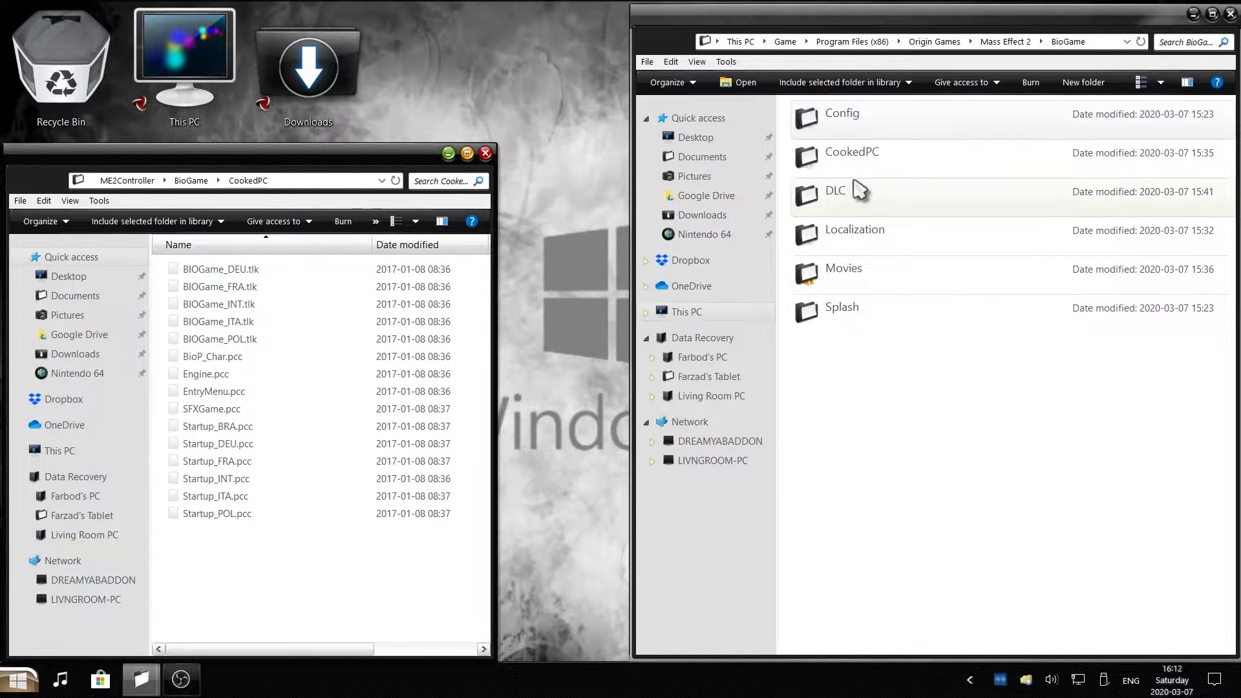
double_click(852, 153)
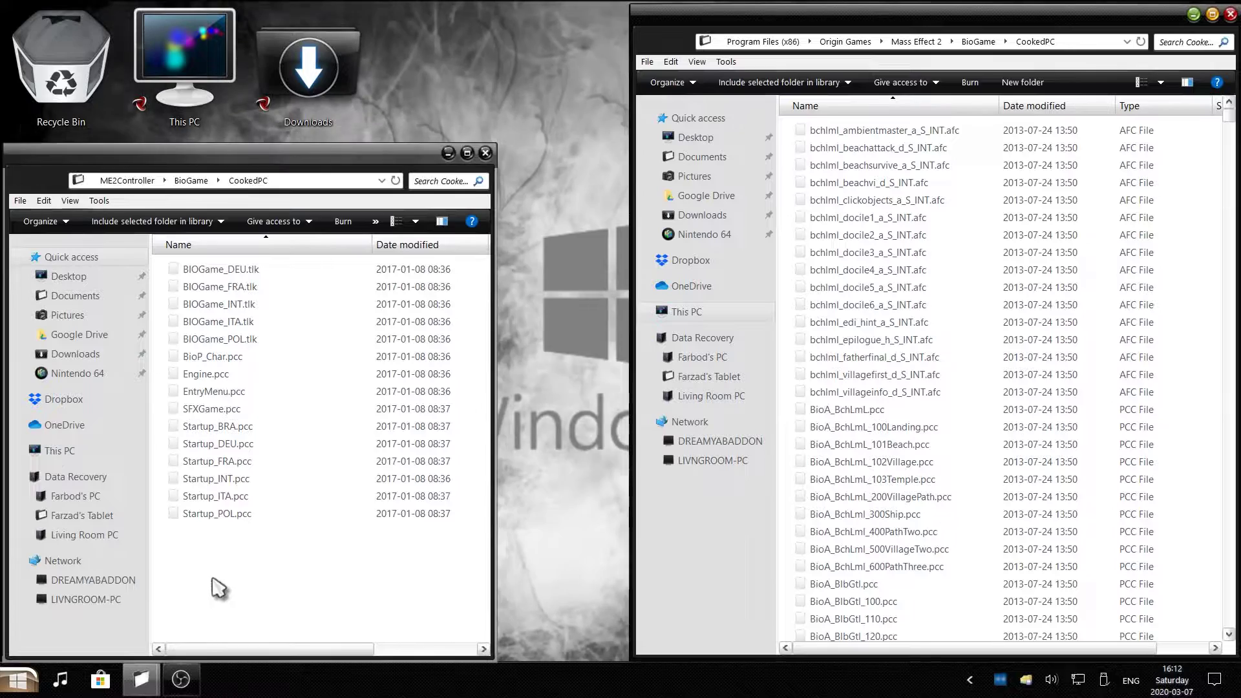
drag(211, 577, 317, 270)
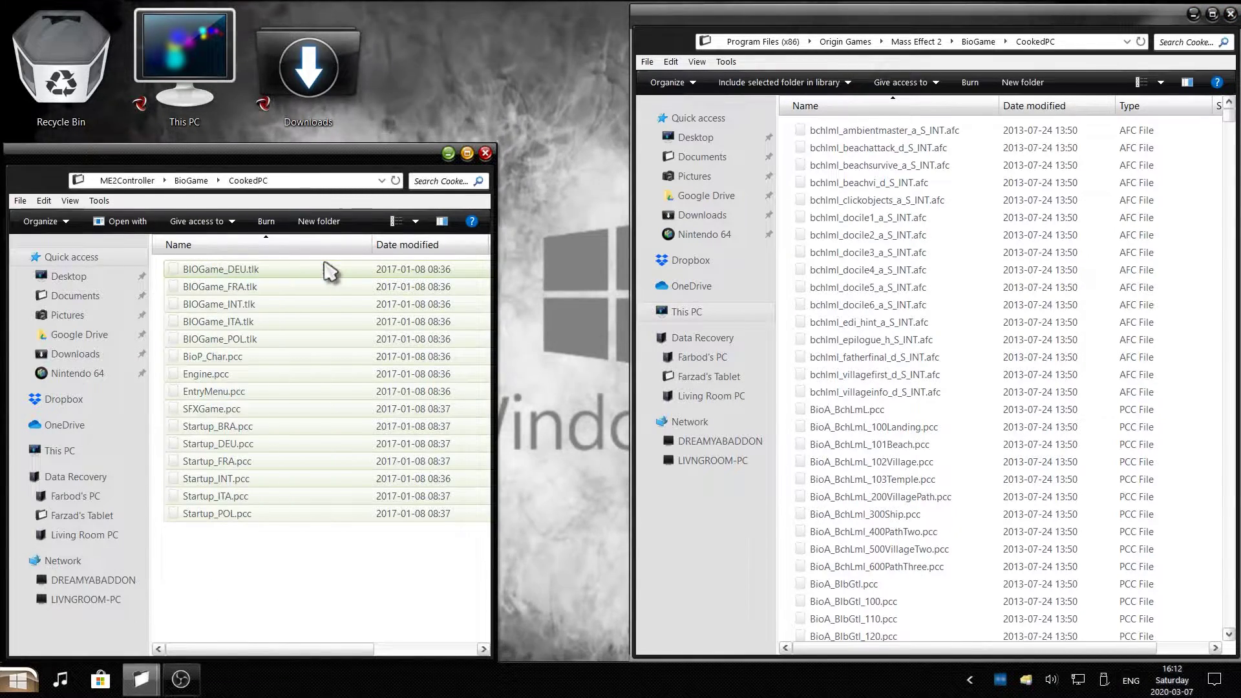
right_click(317, 270)
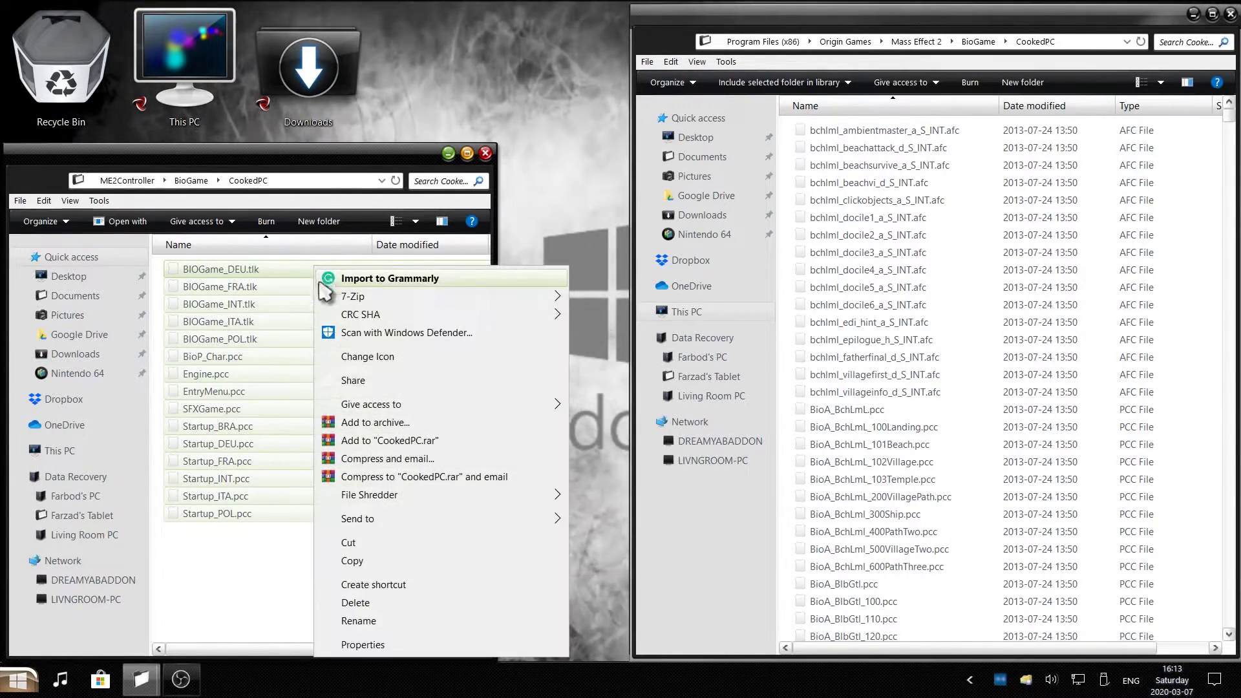
click(359, 560)
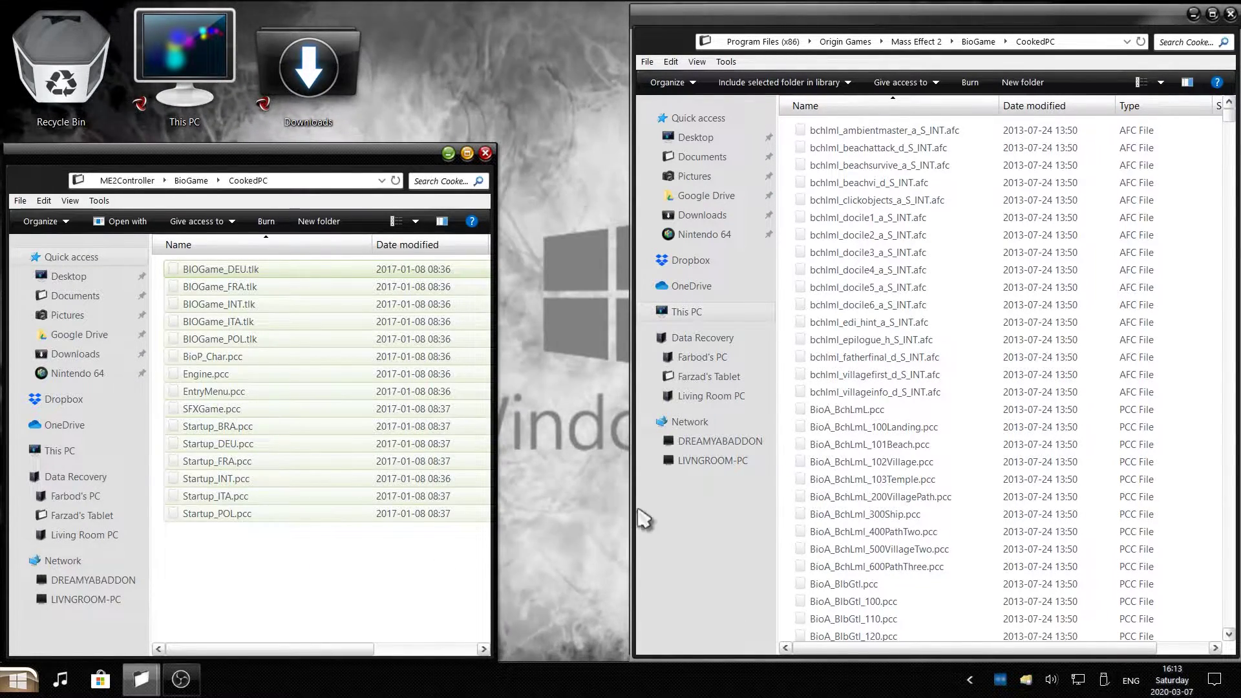
Paste them into the game's CookedPC, replacing duplicates, and return both windows to BioGame
right_click(789, 440)
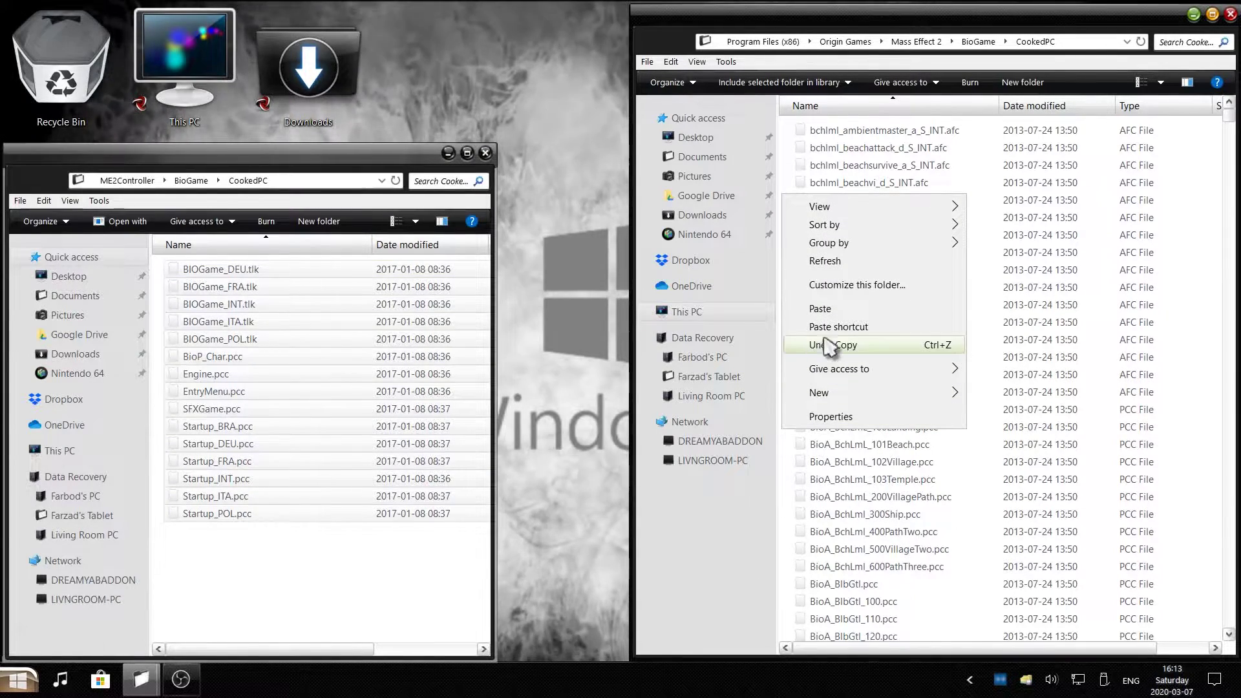
click(858, 309)
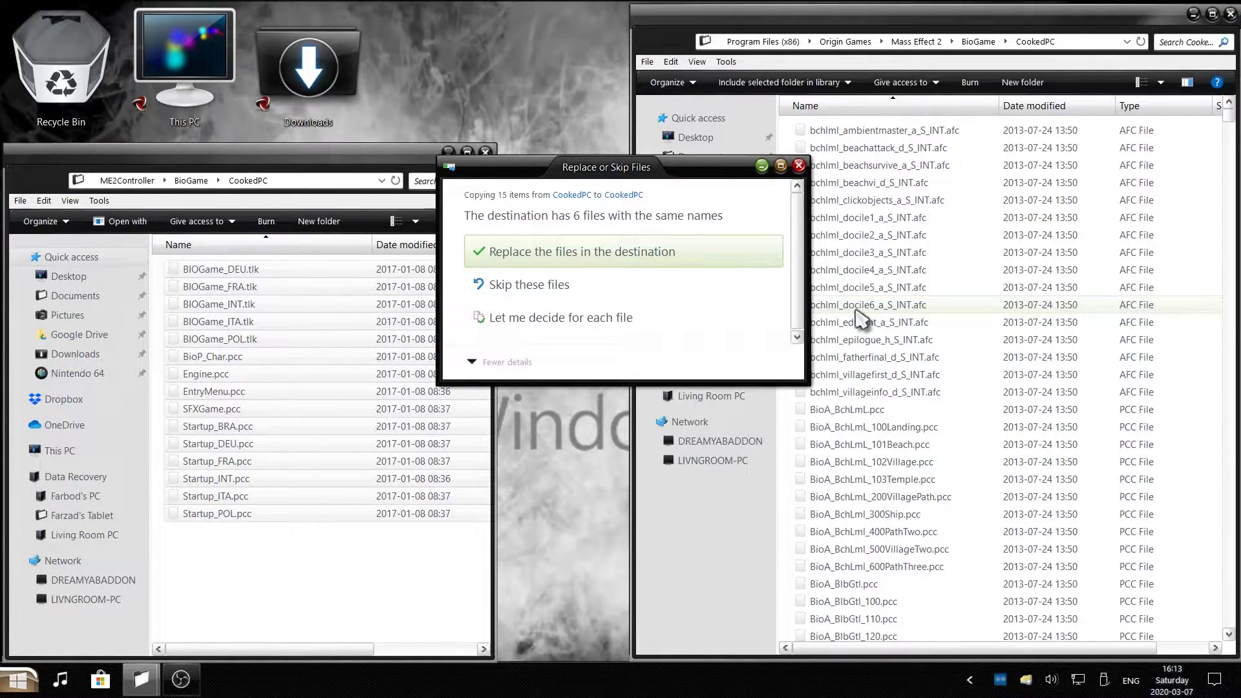
click(557, 253)
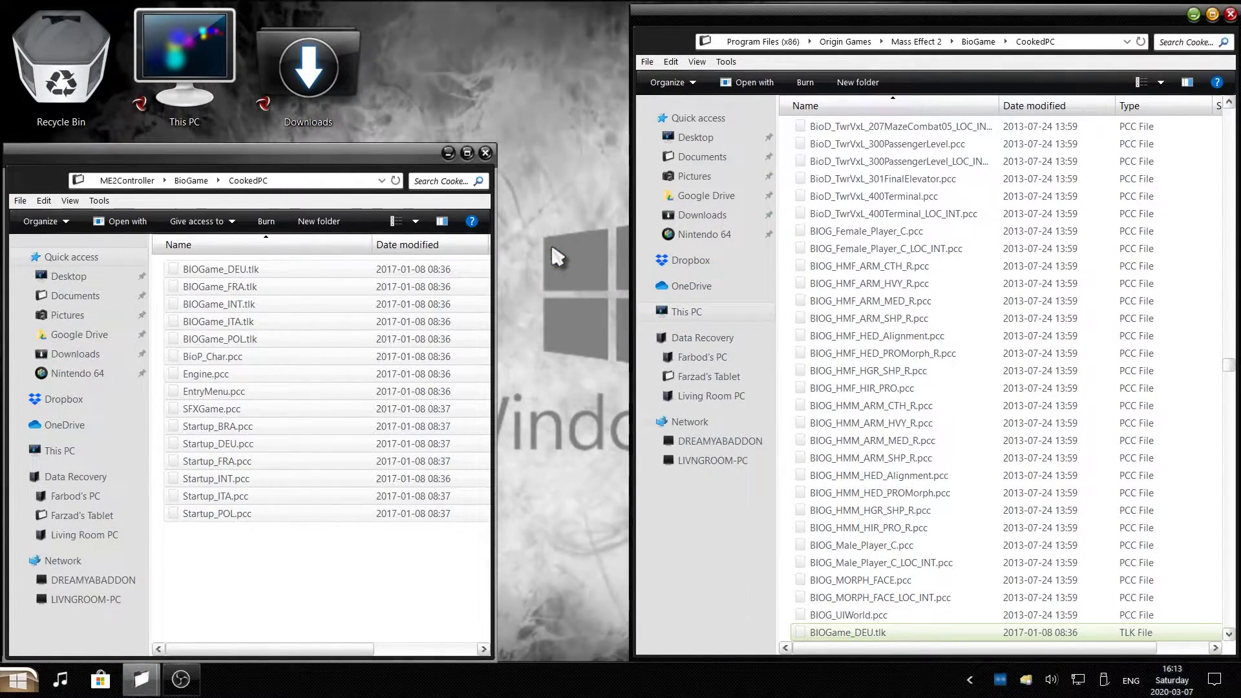
click(192, 182)
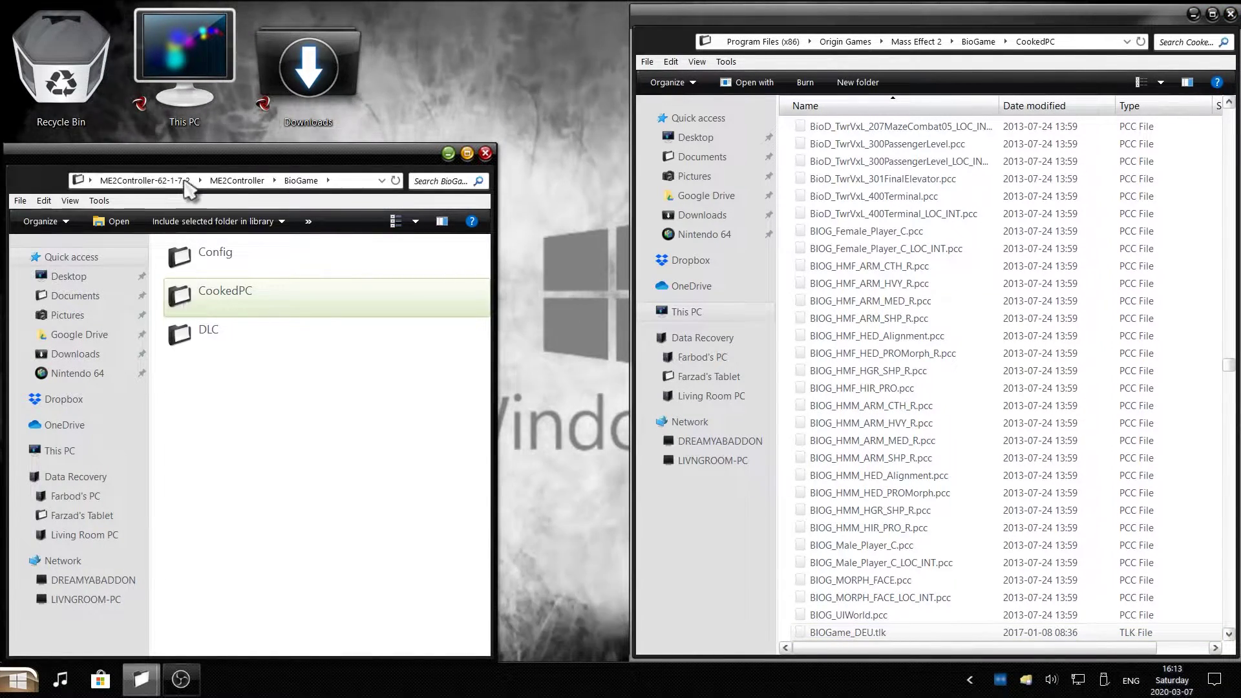
click(976, 42)
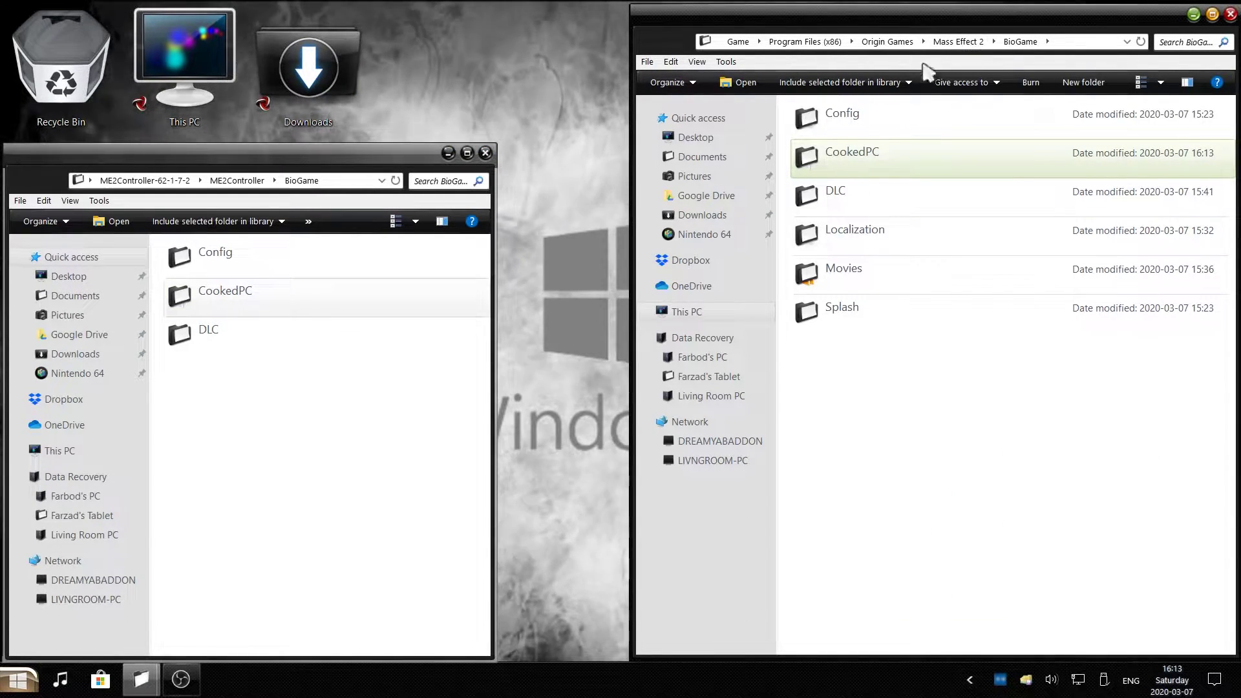
Open DLC\DLC_UNC_Hammer01\CookedPC in both the mod and game windows
double_click(230, 340)
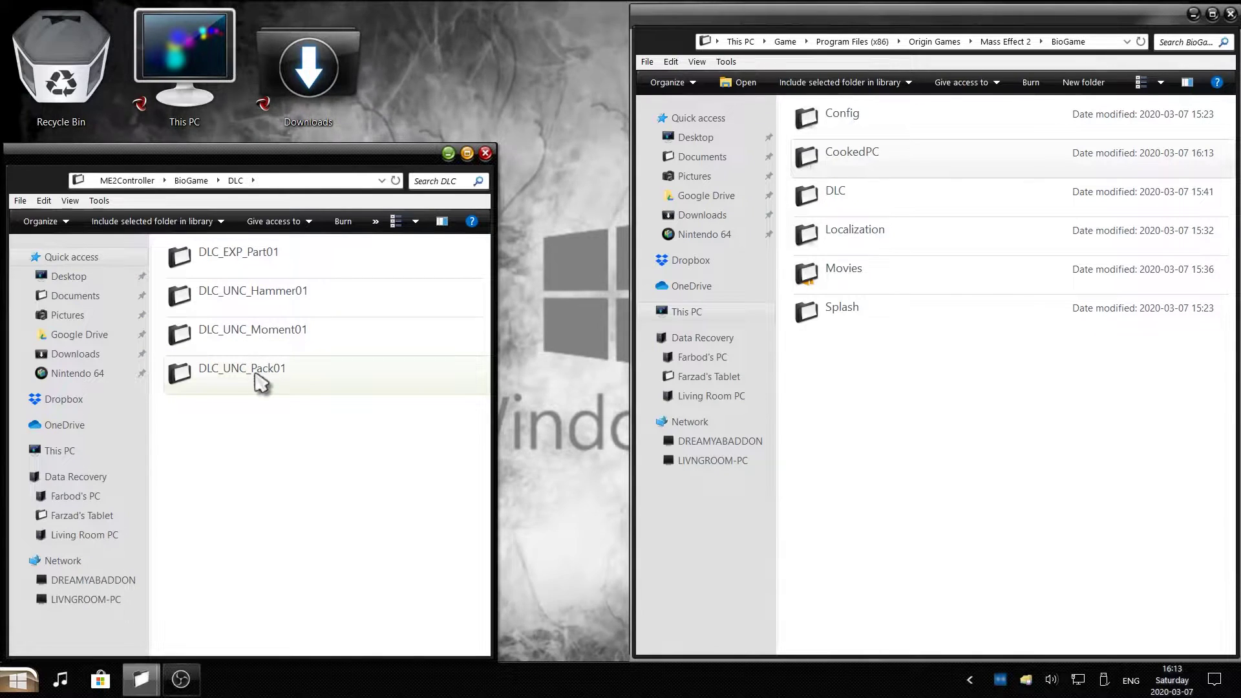
click(223, 307)
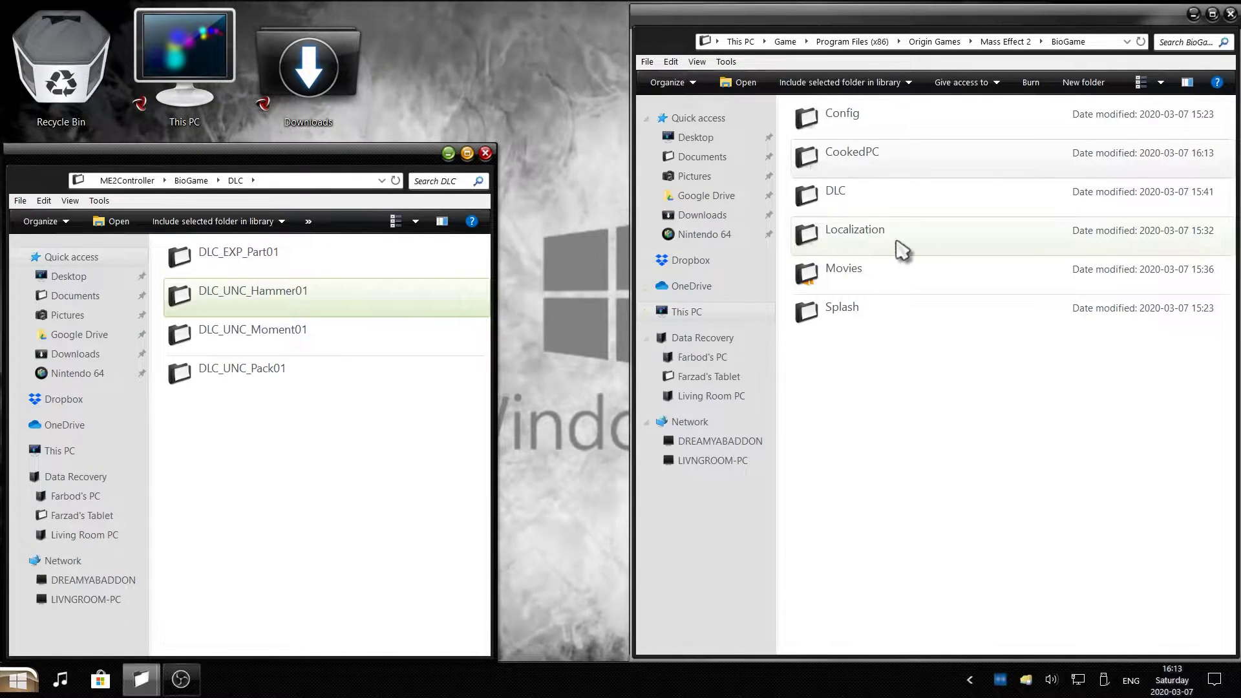
double_click(852, 207)
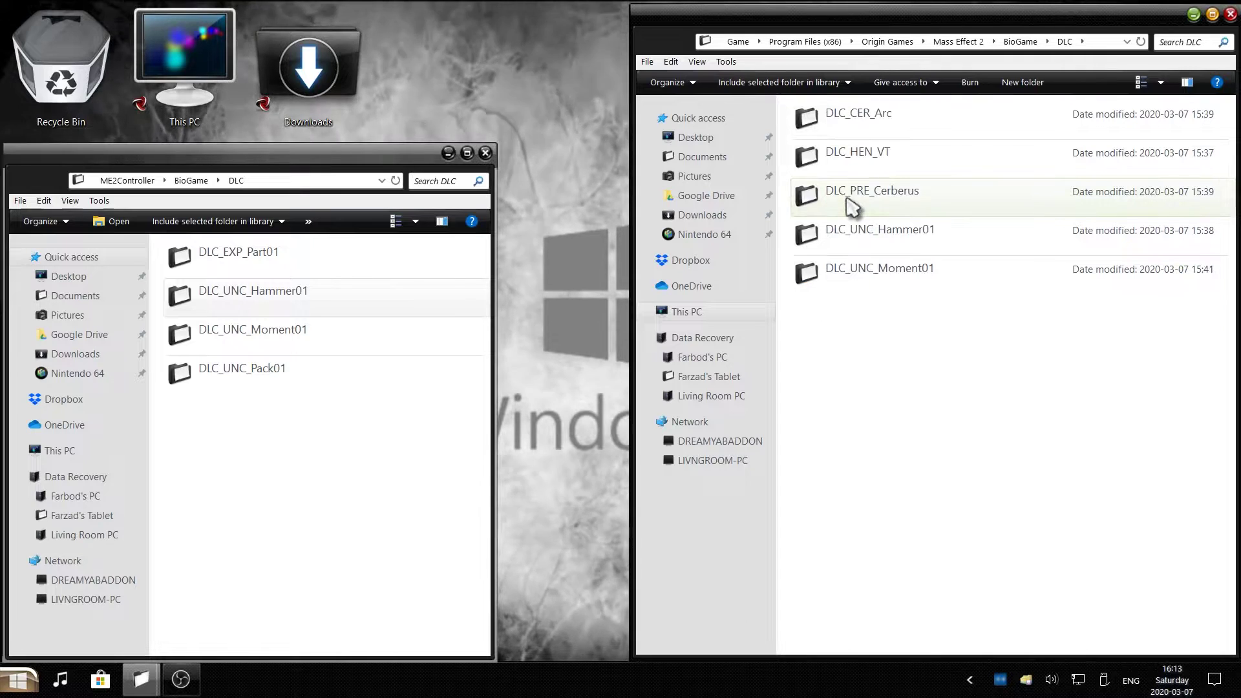
click(885, 238)
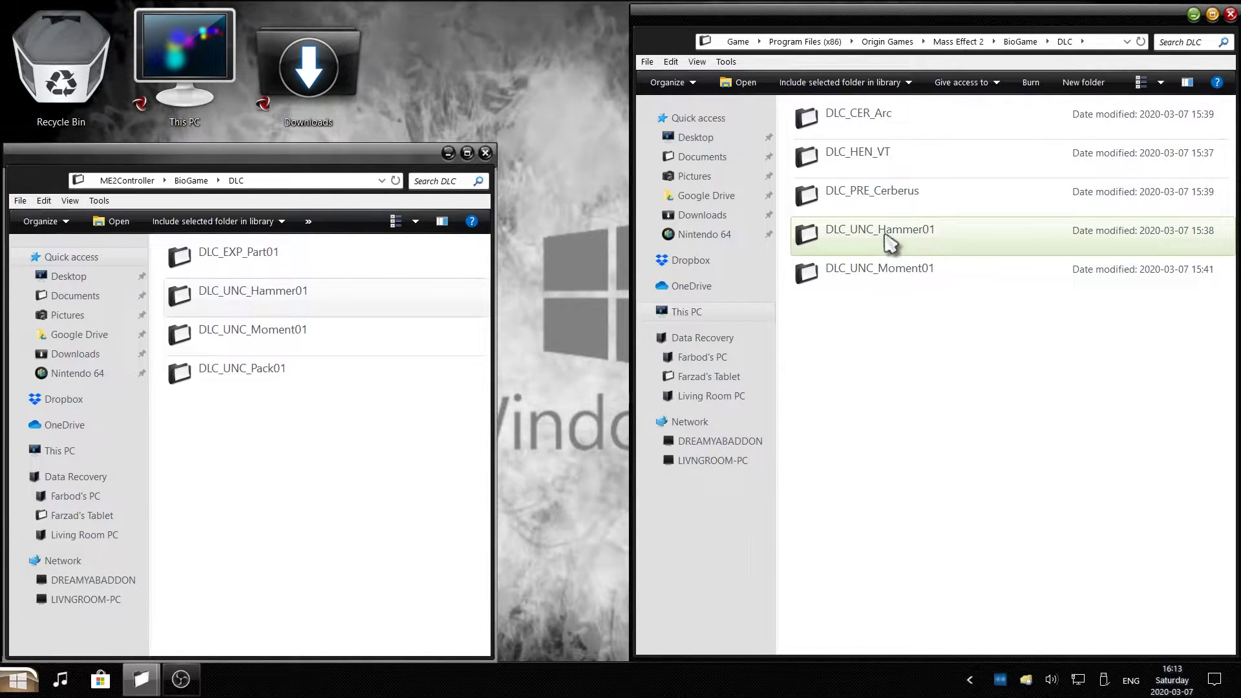
double_click(893, 243)
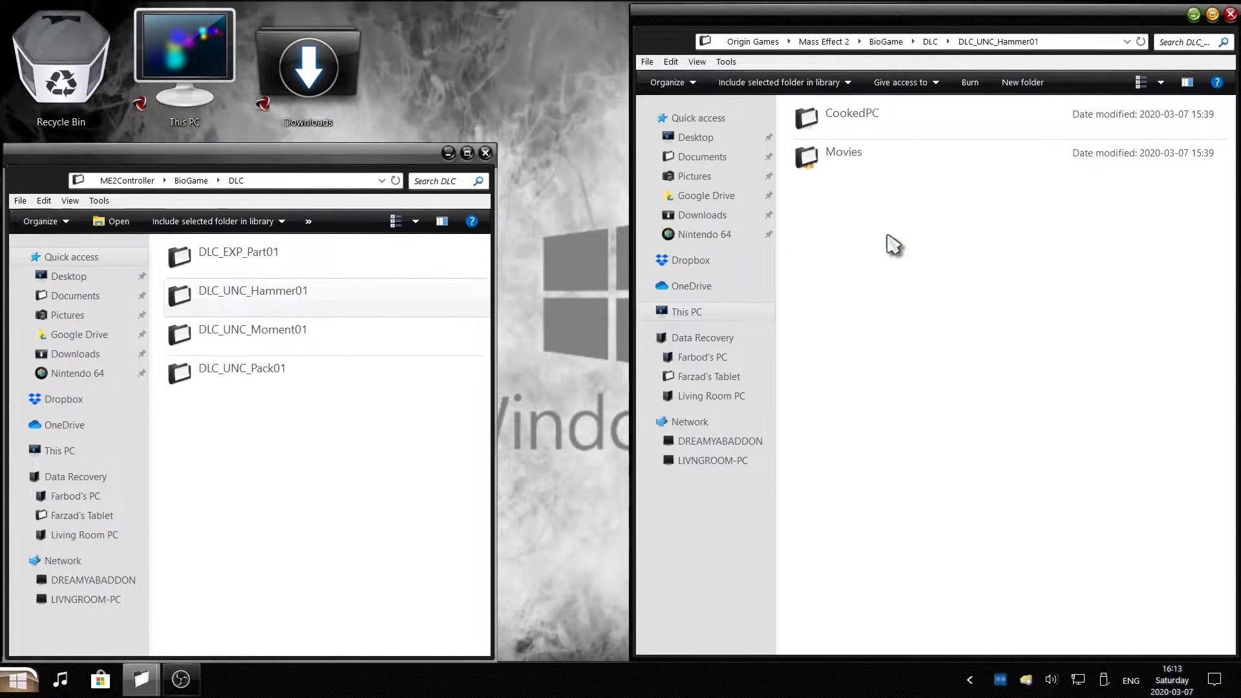
double_click(883, 123)
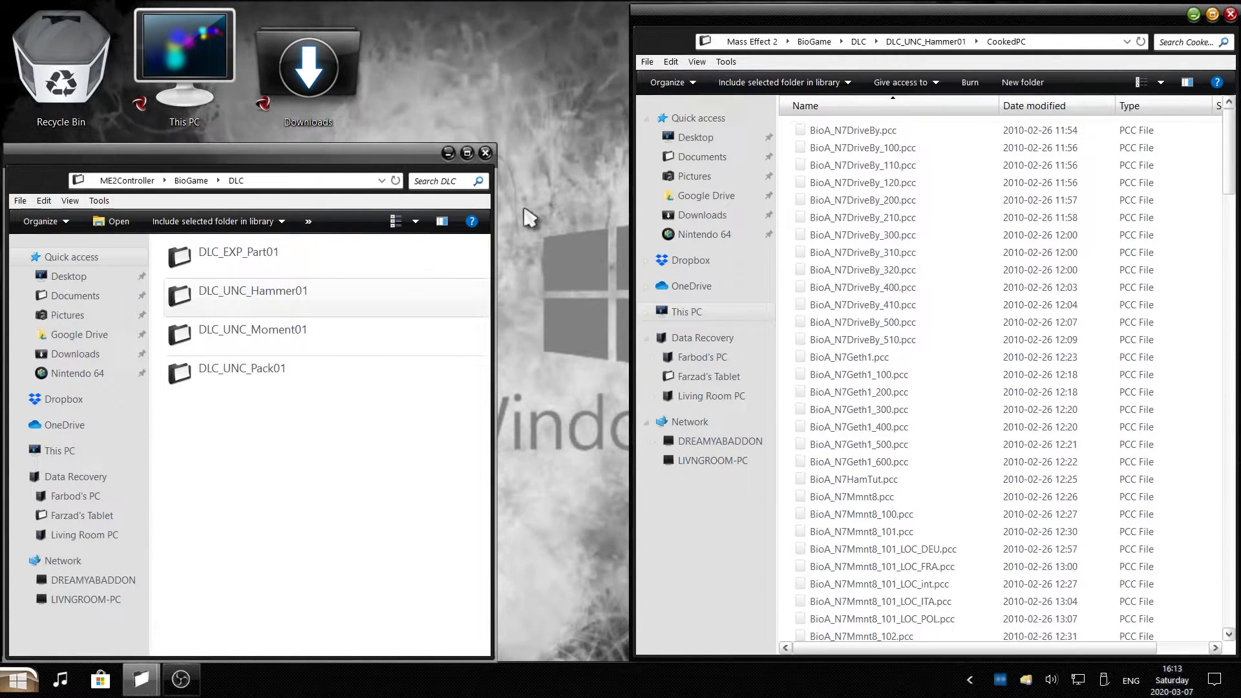
double_click(229, 296)
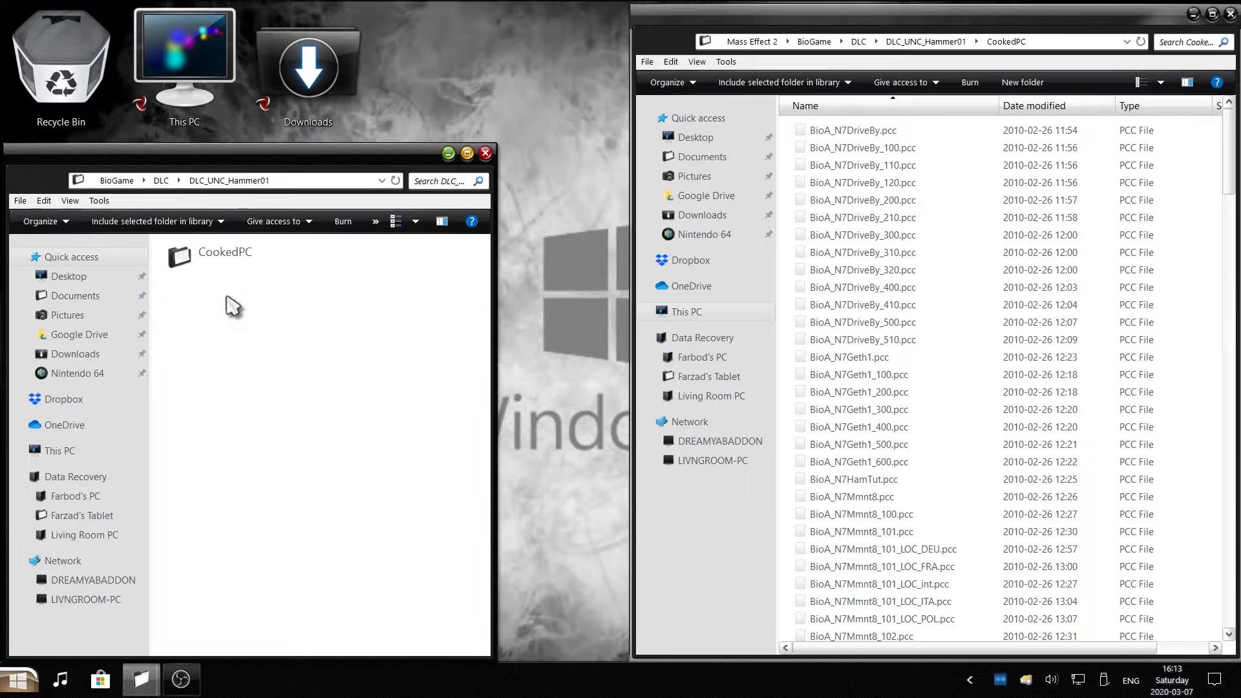
double_click(252, 262)
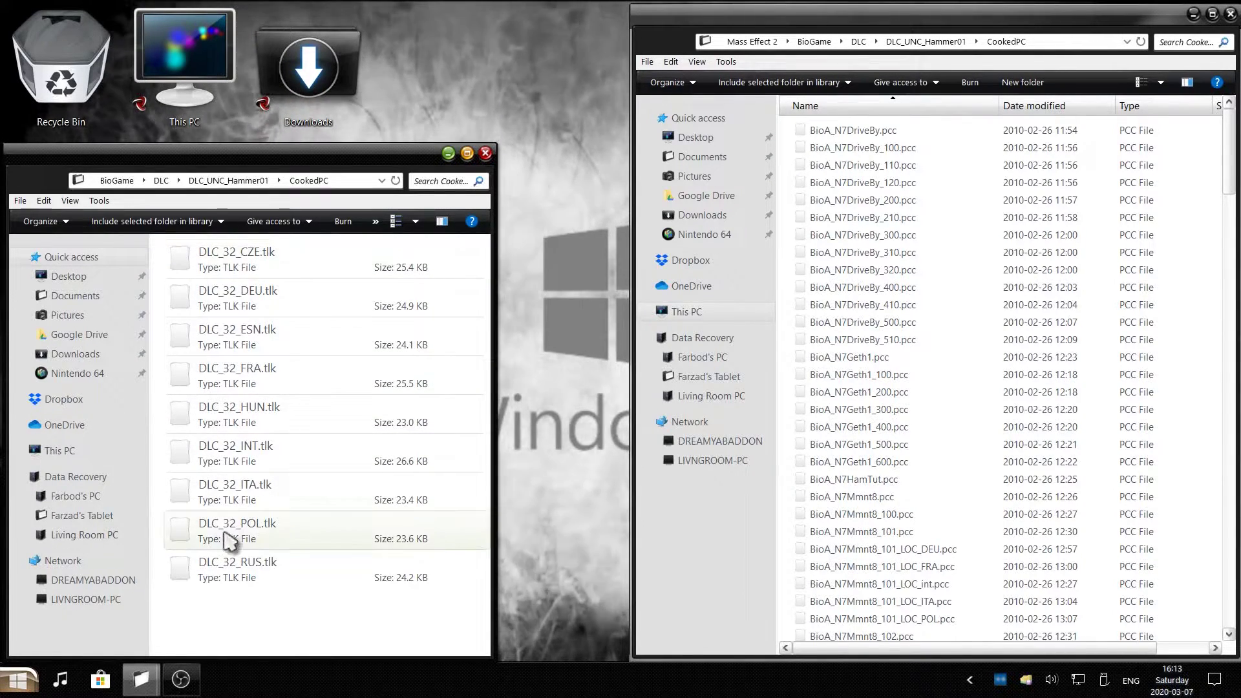
Copy the mod's nine DLC_32 .tlk files into the game's folder, replacing the originals
drag(221, 613, 316, 269)
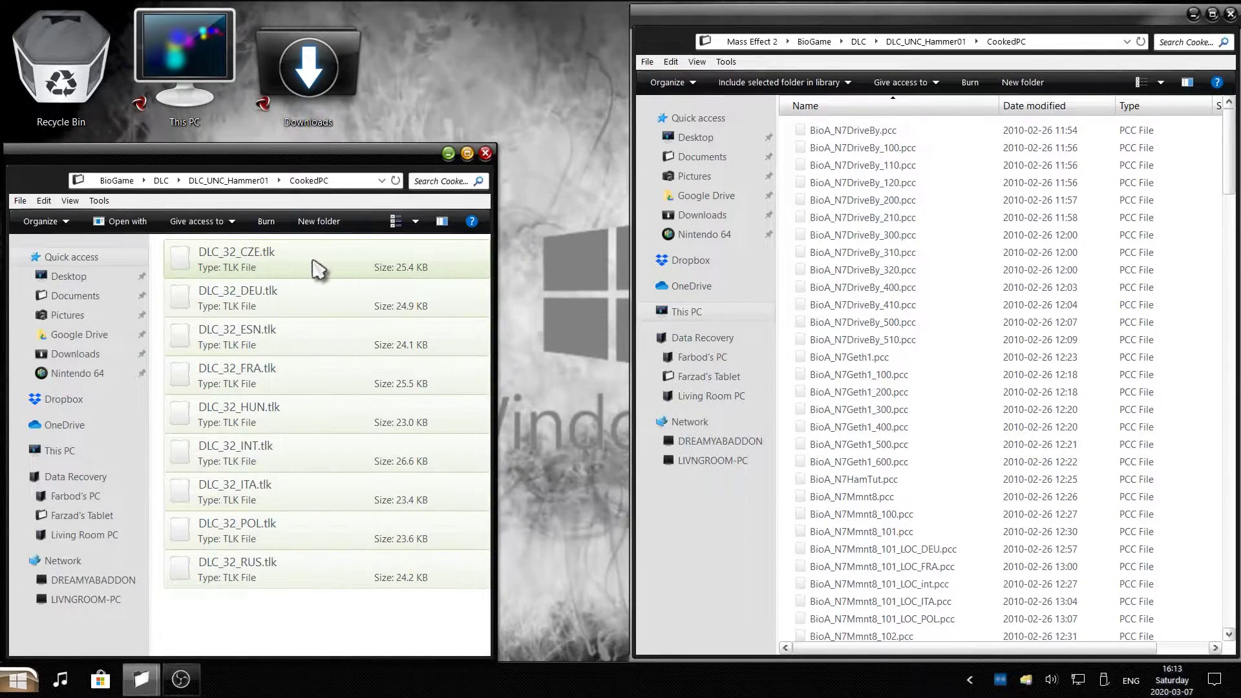
right_click(317, 268)
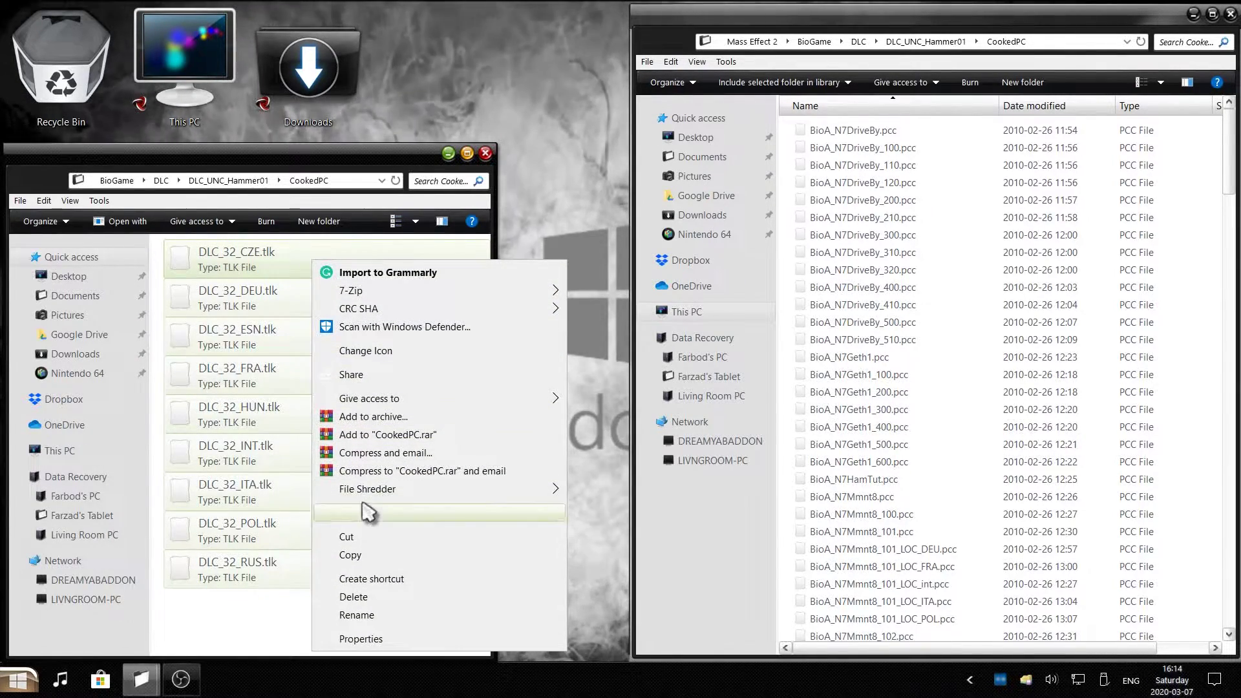
click(352, 555)
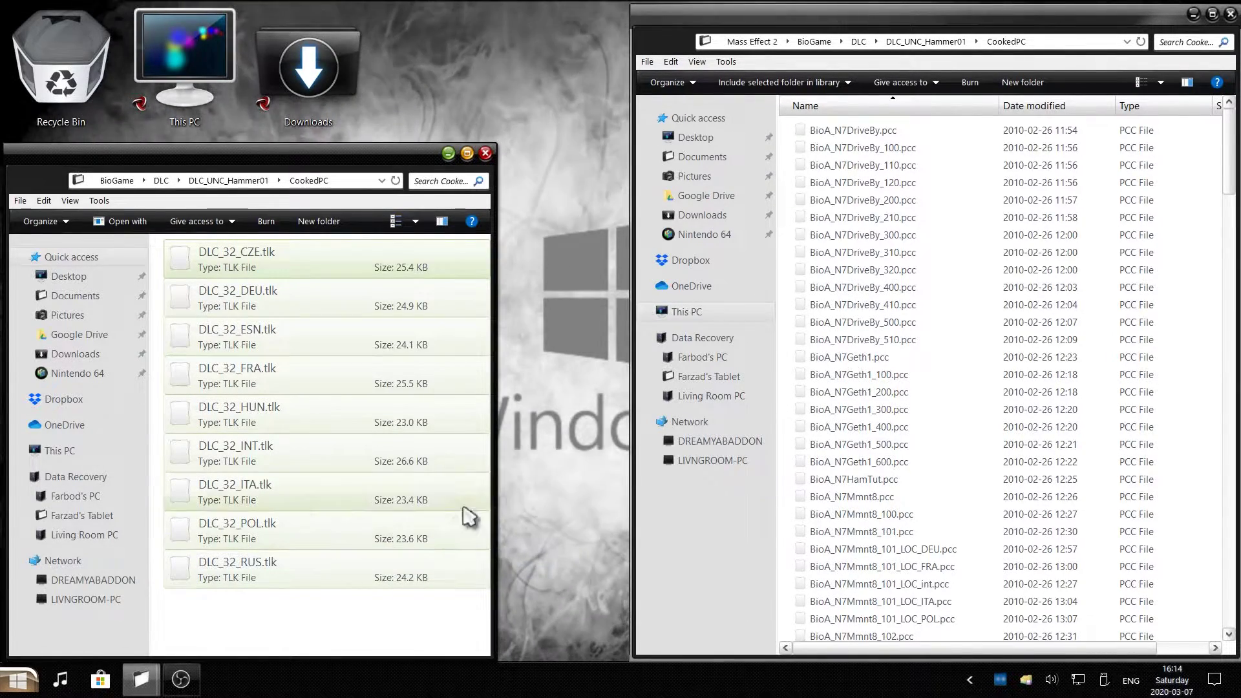
right_click(790, 373)
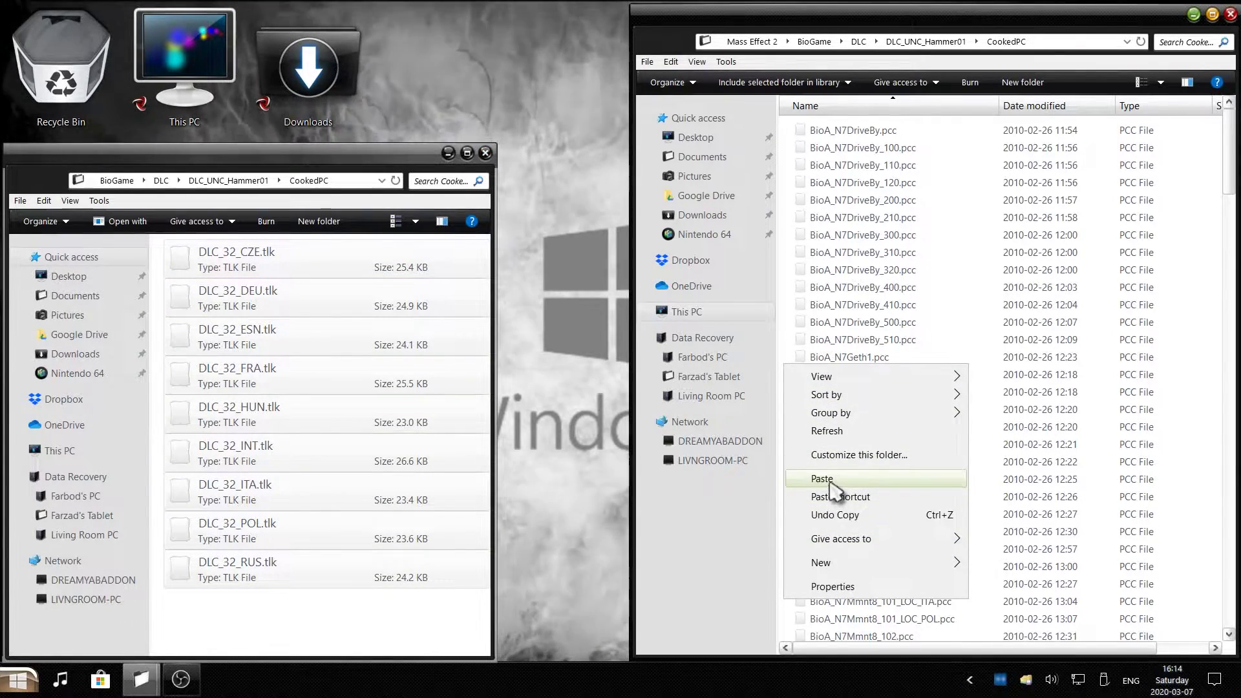
click(827, 481)
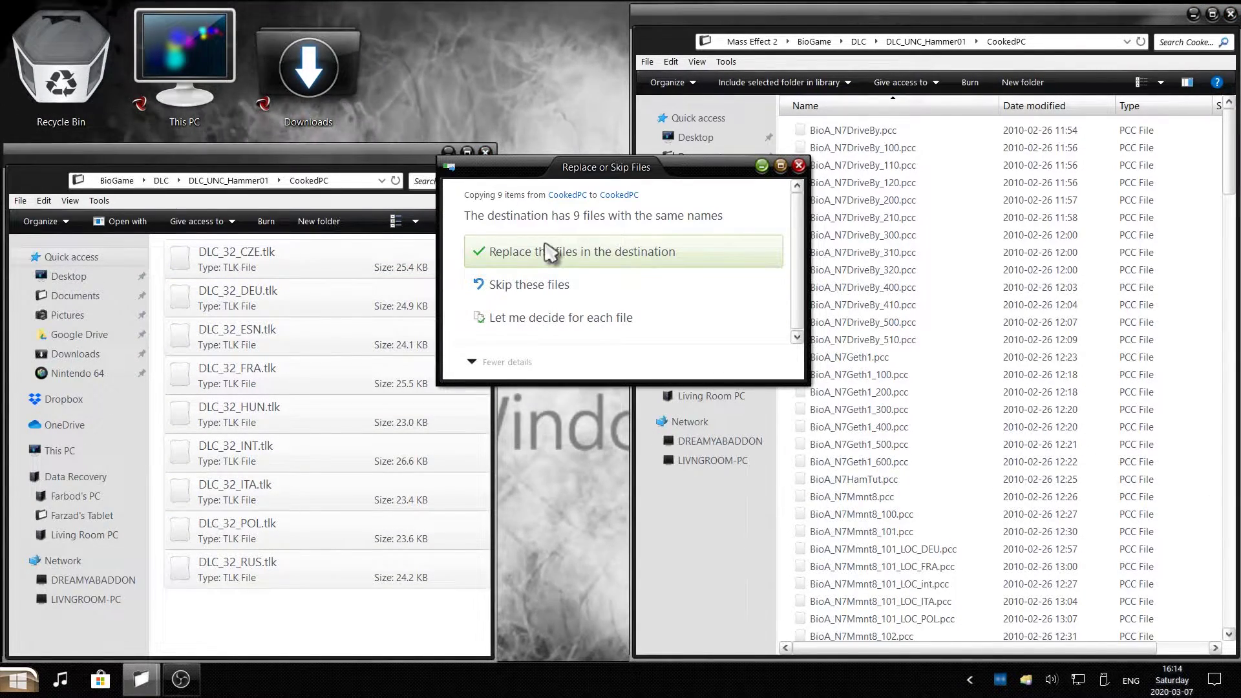
click(539, 259)
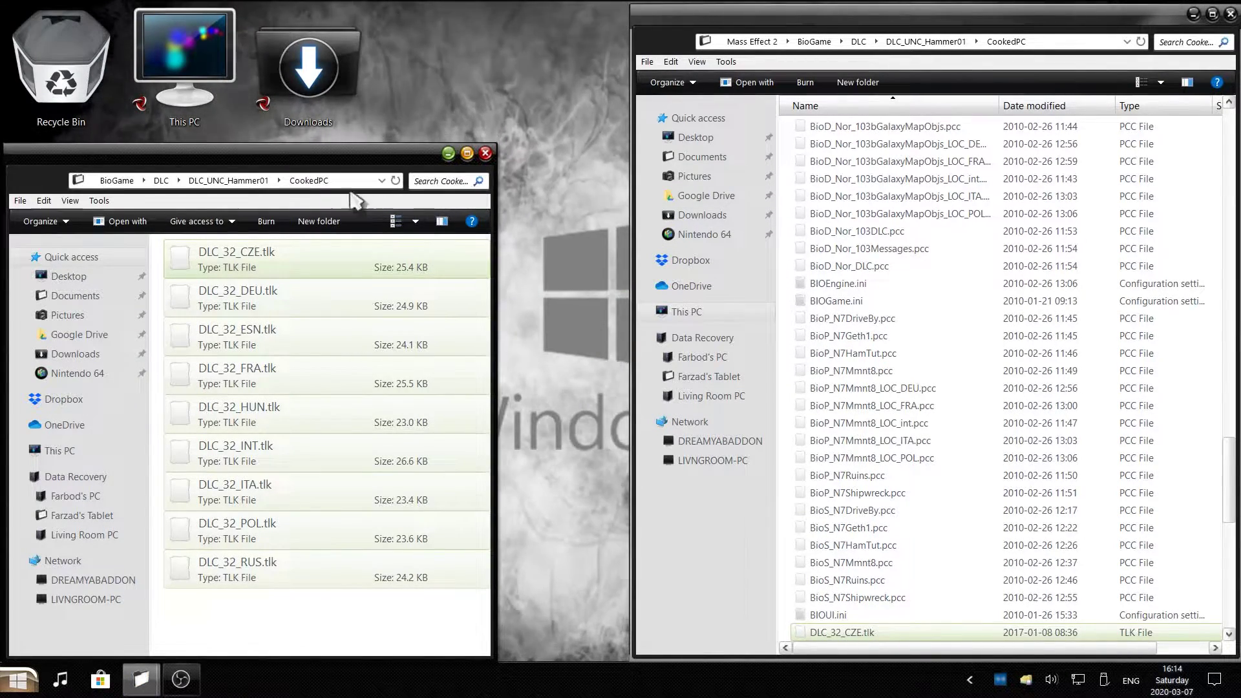
Open DLC\DLC_UNC_Moment01\CookedPC in both the mod and game windows
click(161, 181)
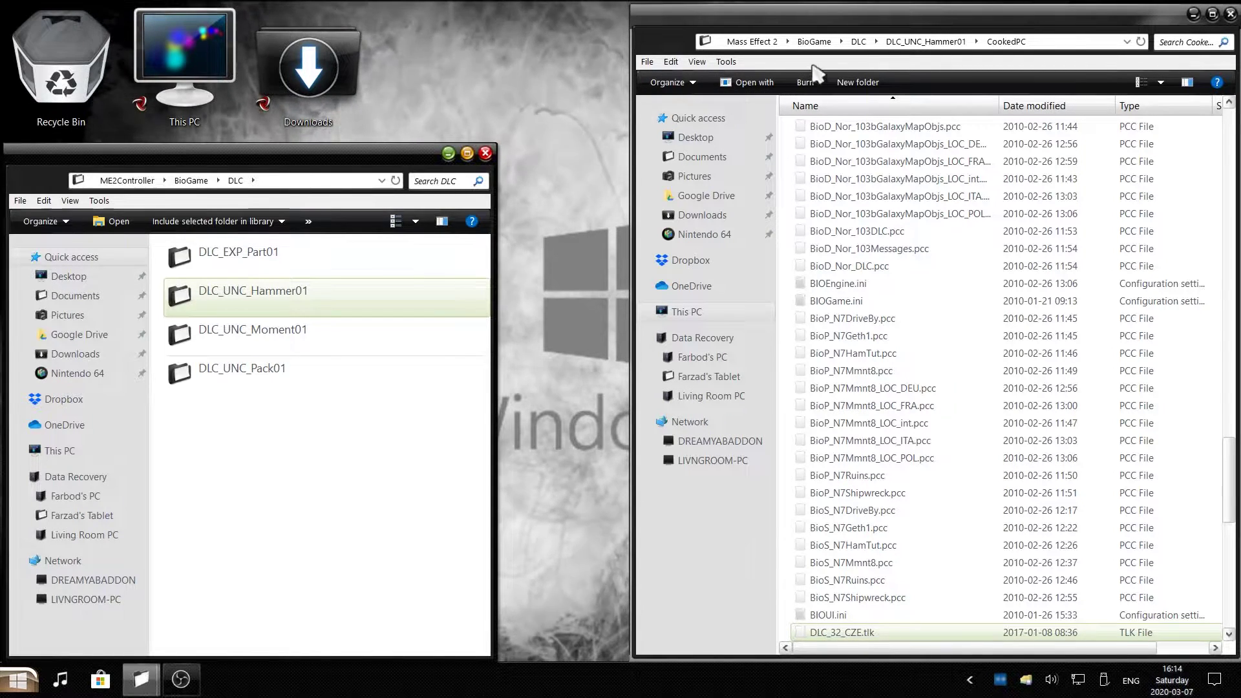
click(858, 42)
click(858, 42)
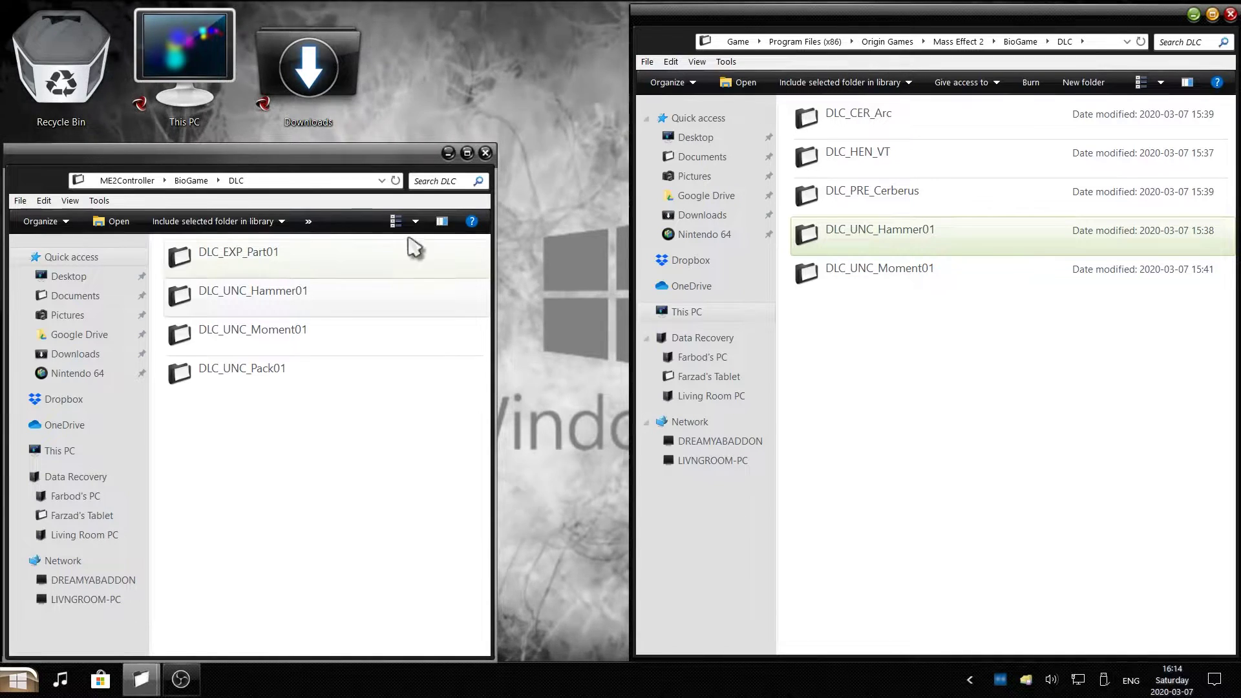
click(237, 349)
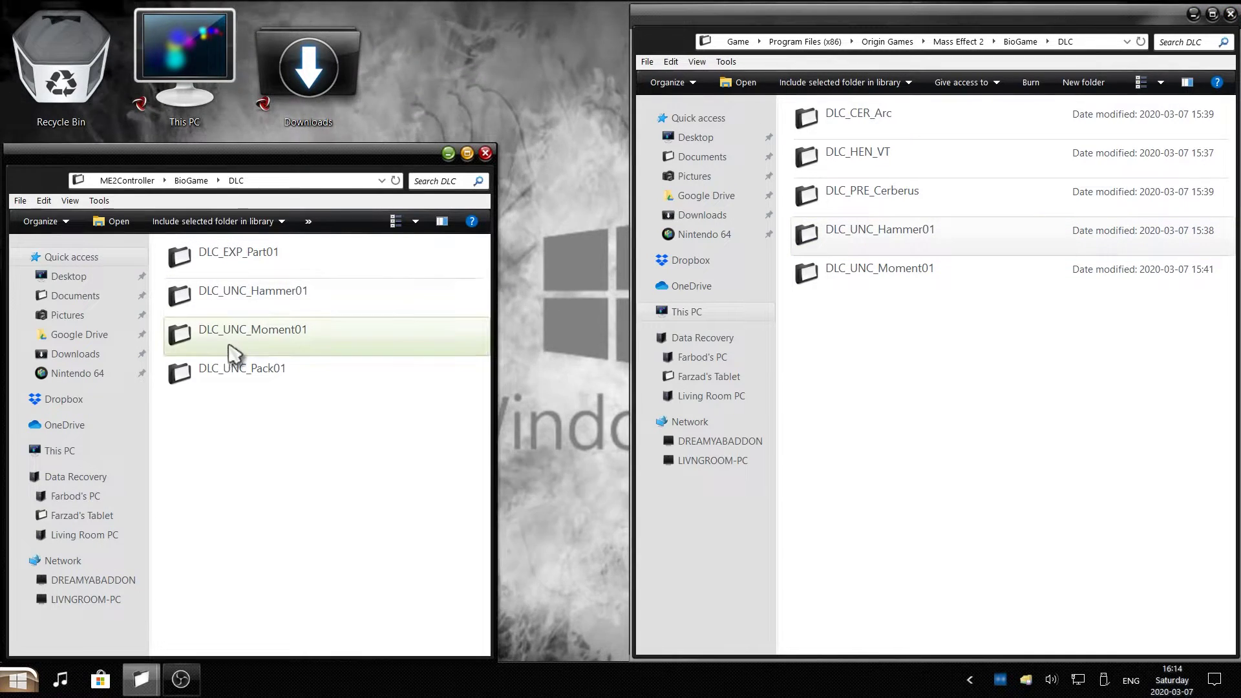
double_click(296, 338)
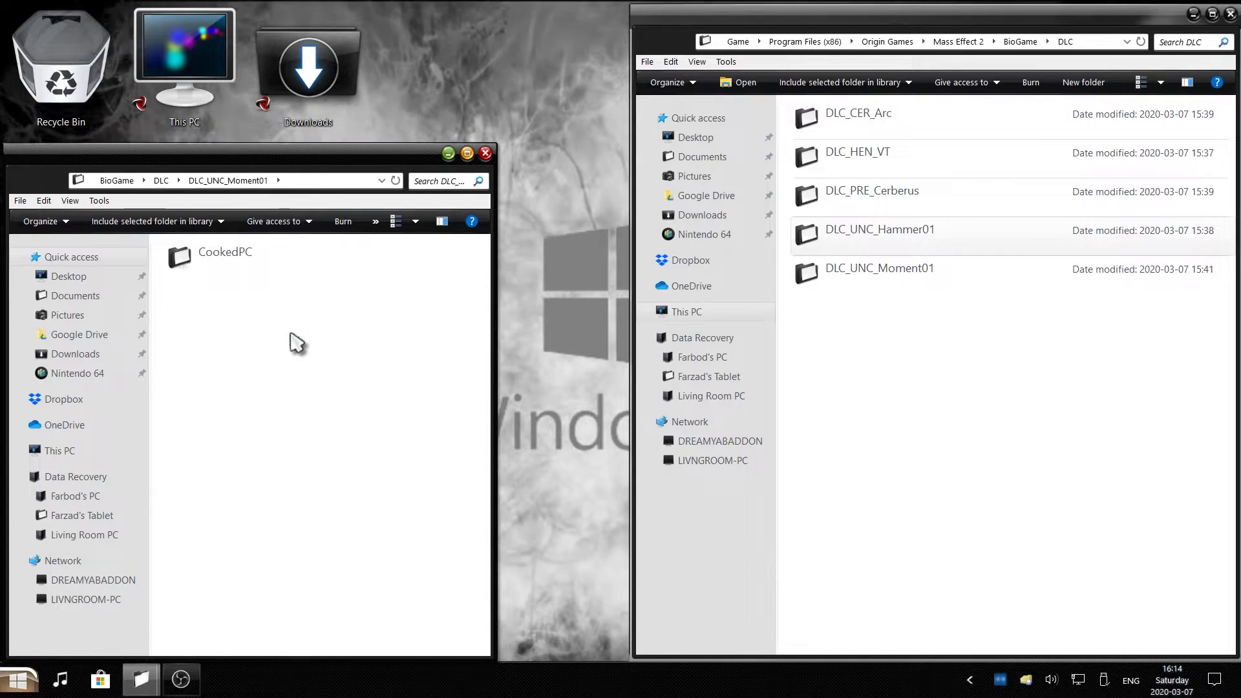
double_click(229, 271)
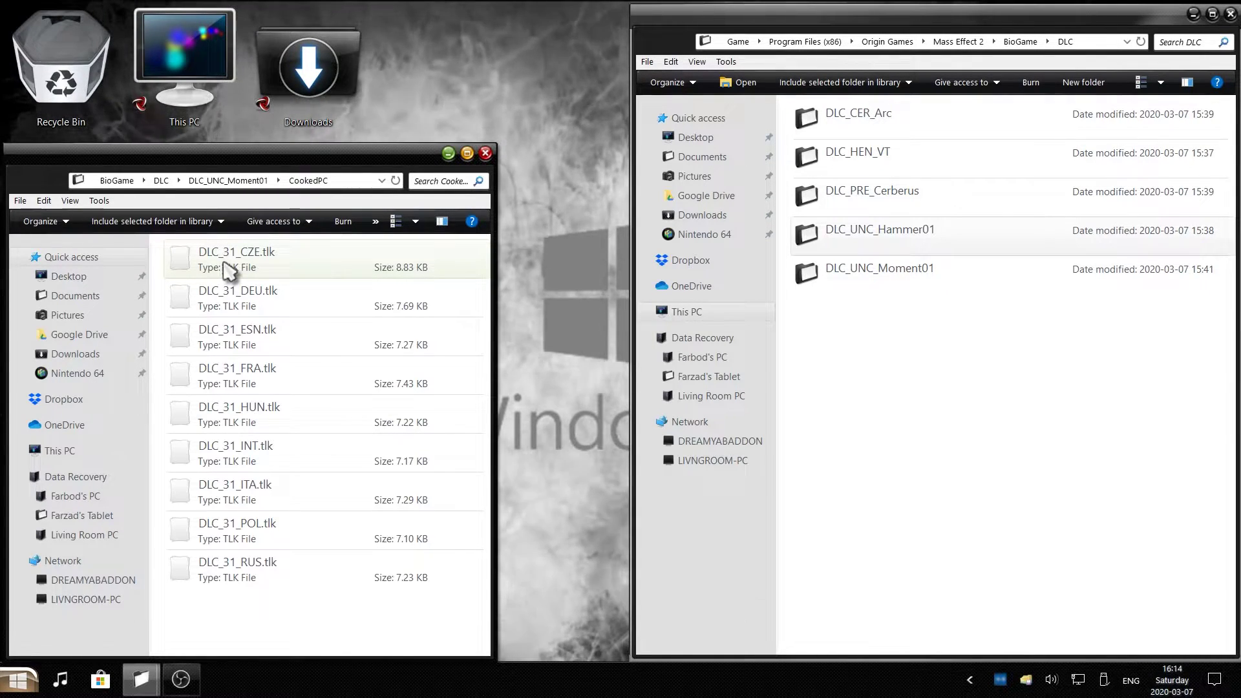
click(916, 293)
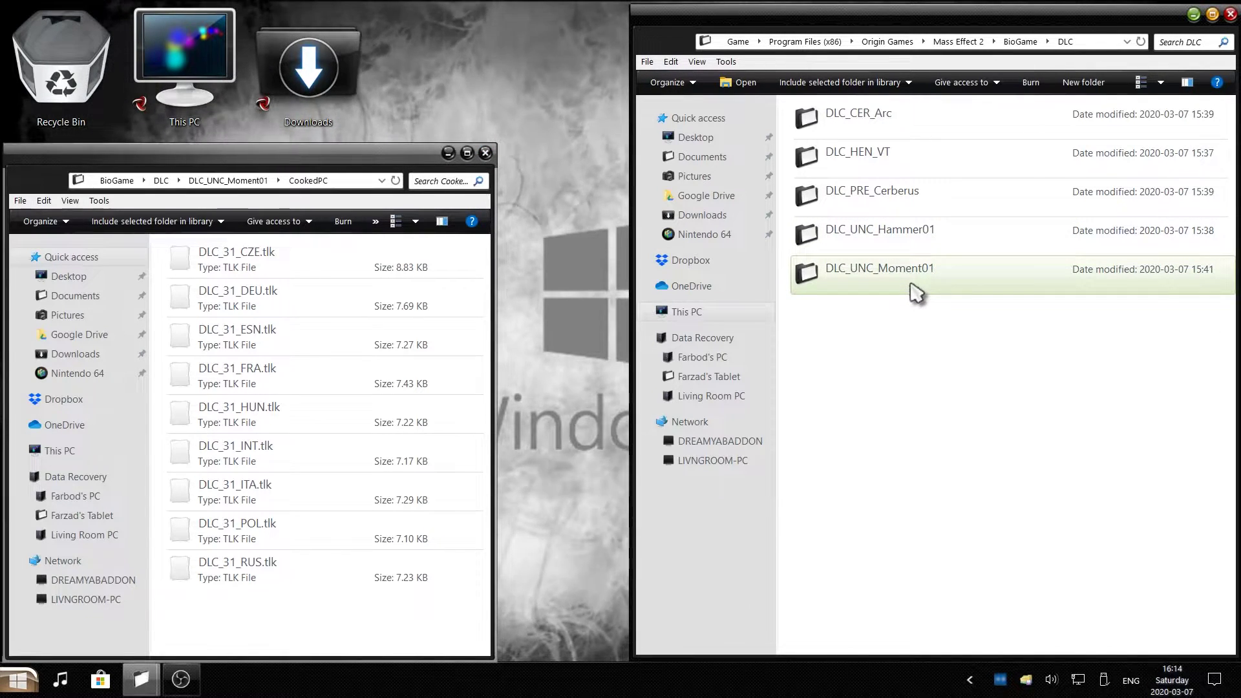
double_click(917, 293)
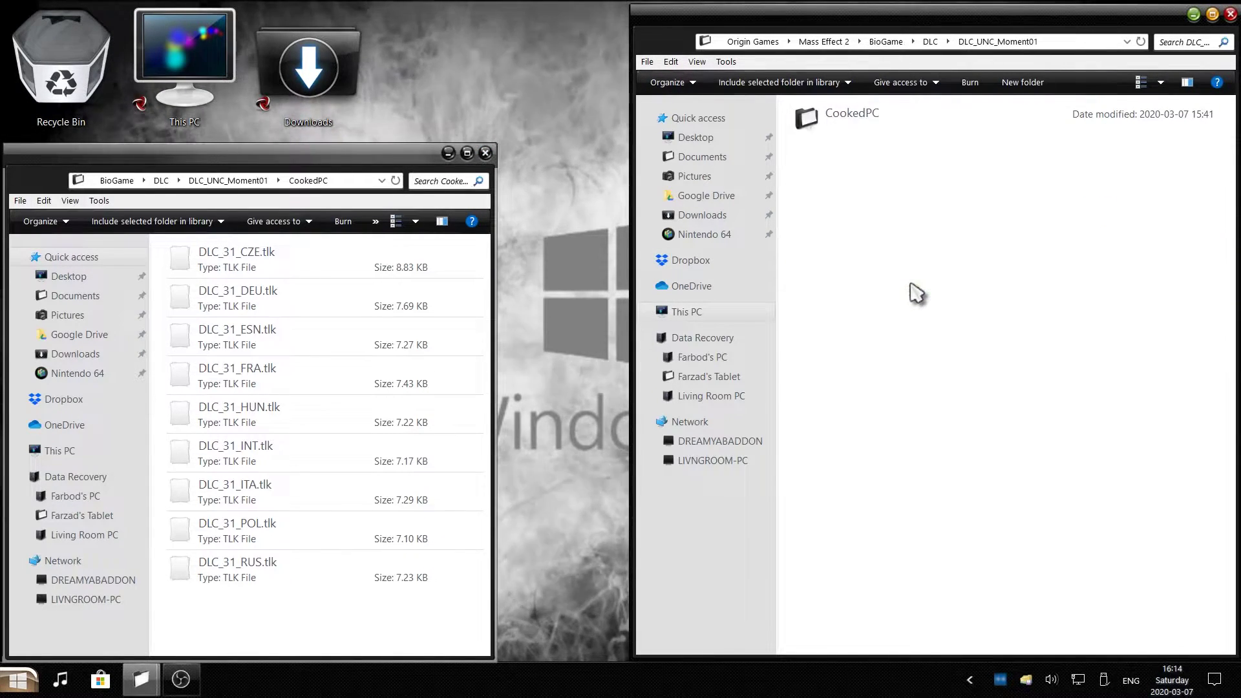
double_click(833, 146)
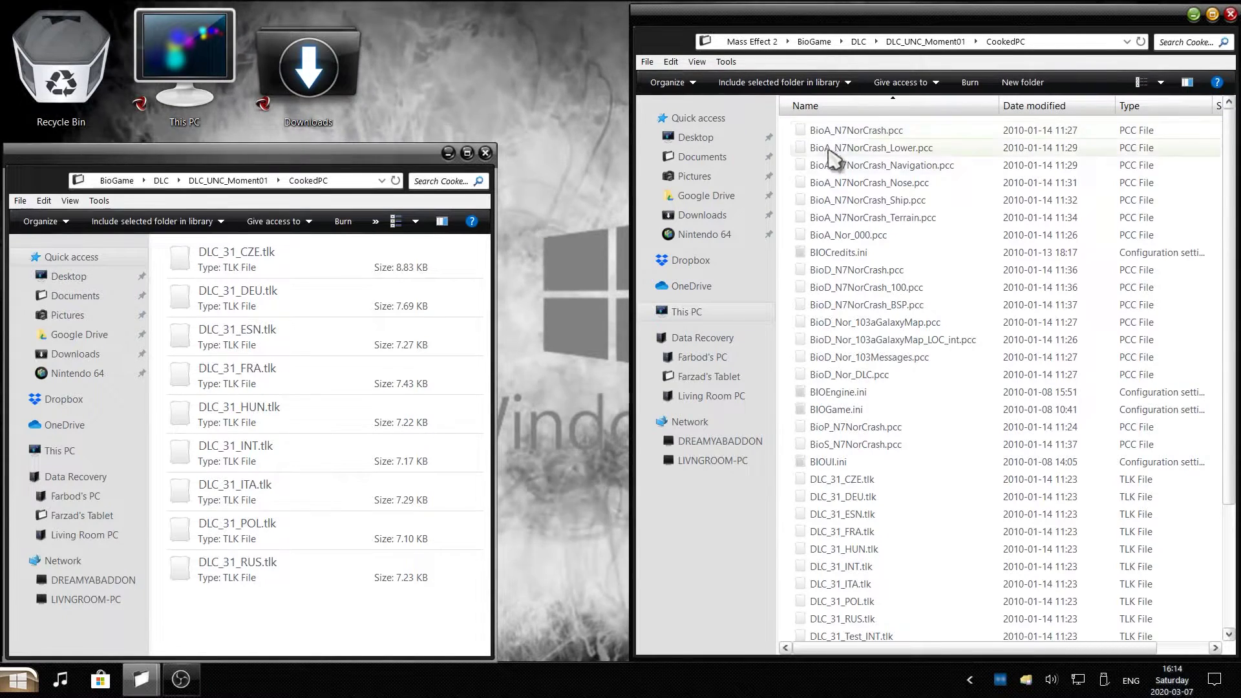
Copy the nine DLC_31 .tlk files into the game's folder, replacing the same-named files
drag(242, 630, 369, 269)
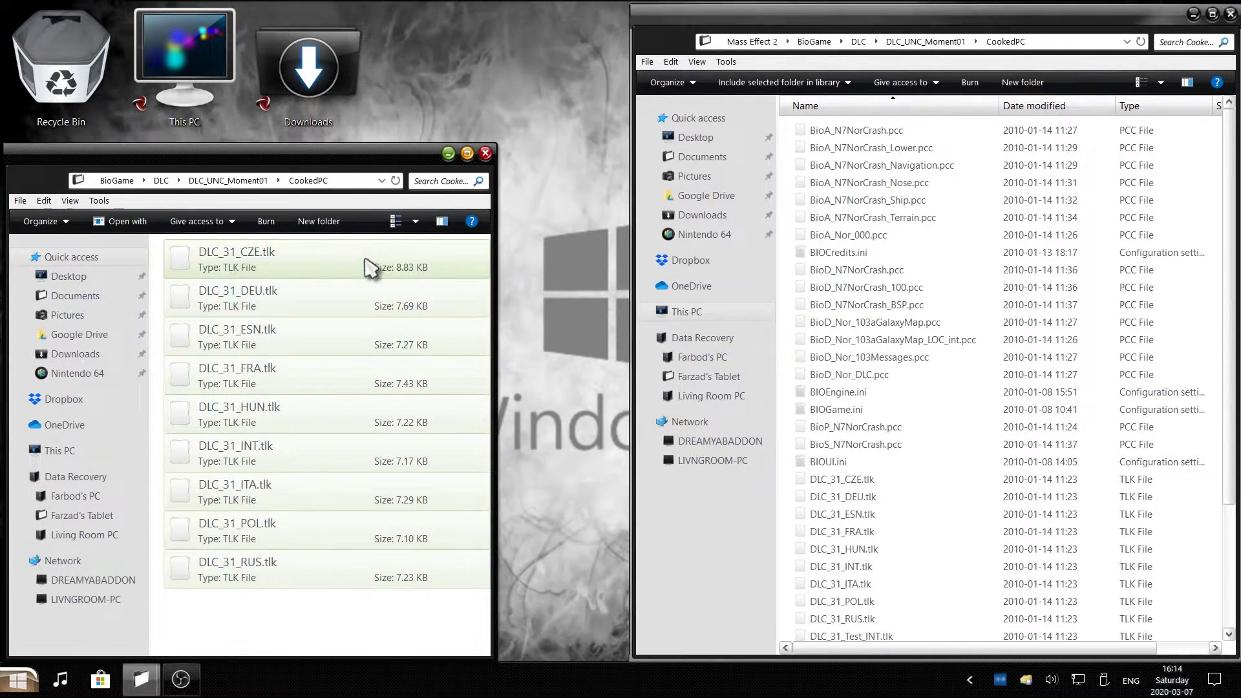
right_click(316, 260)
click(353, 553)
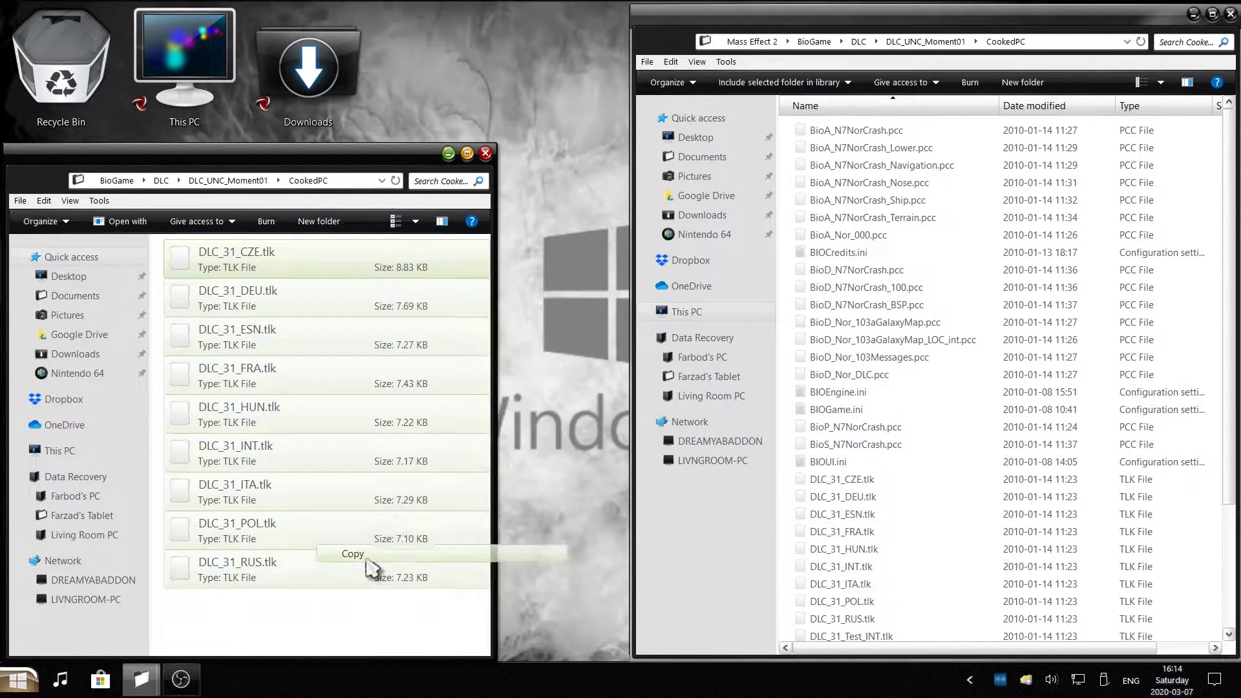
right_click(790, 370)
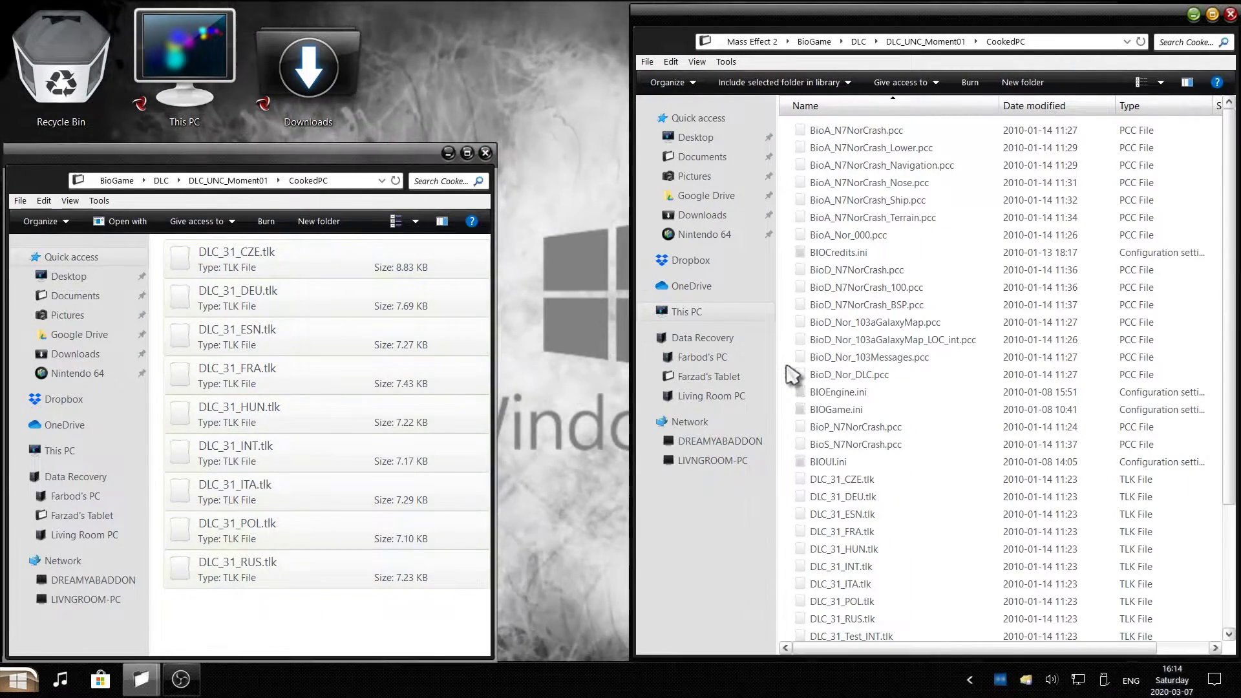
click(815, 481)
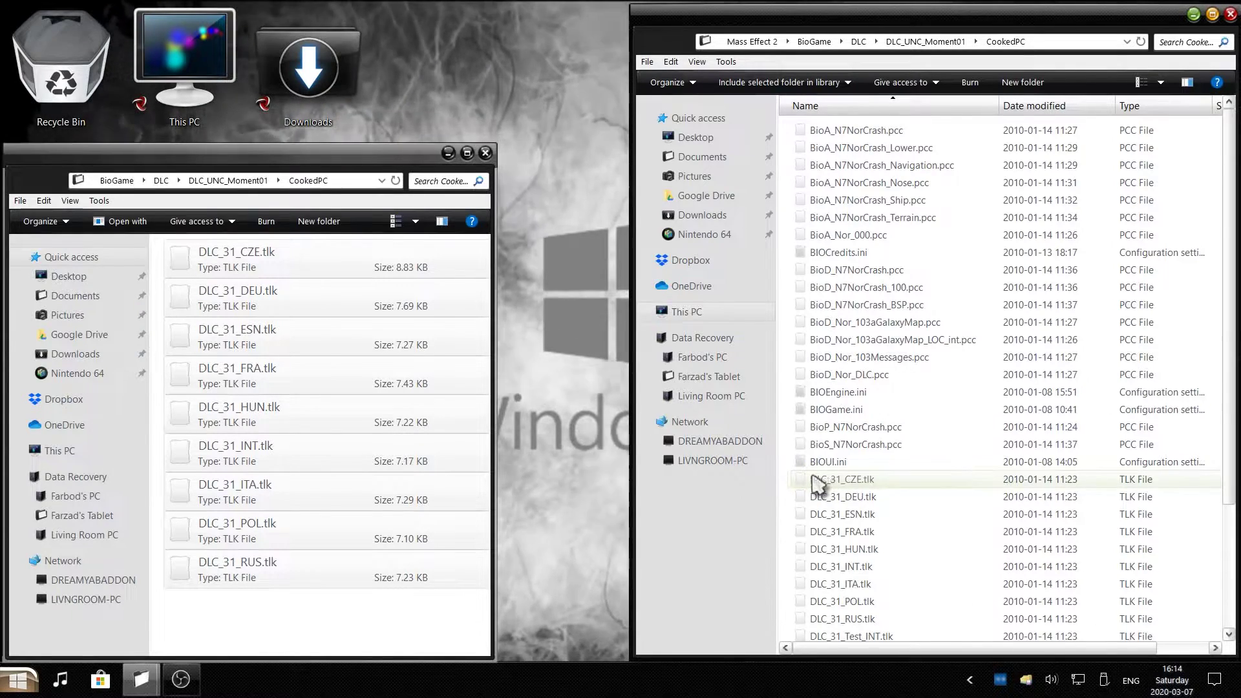
click(585, 254)
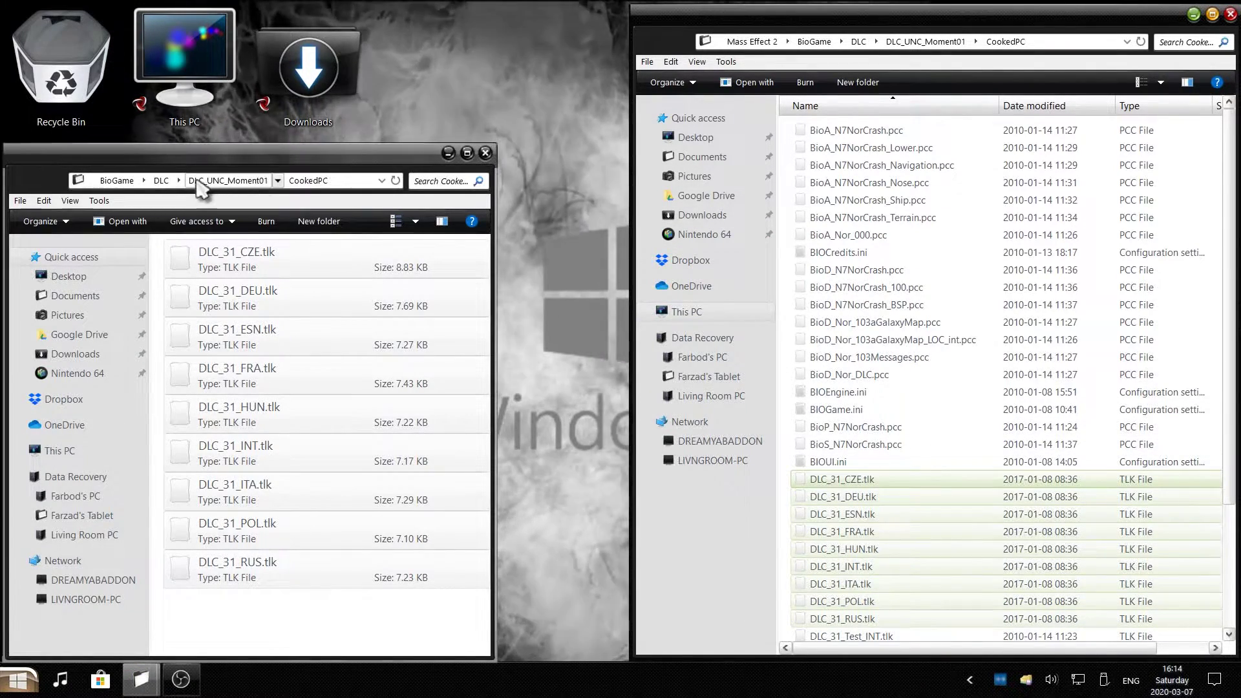
click(162, 181)
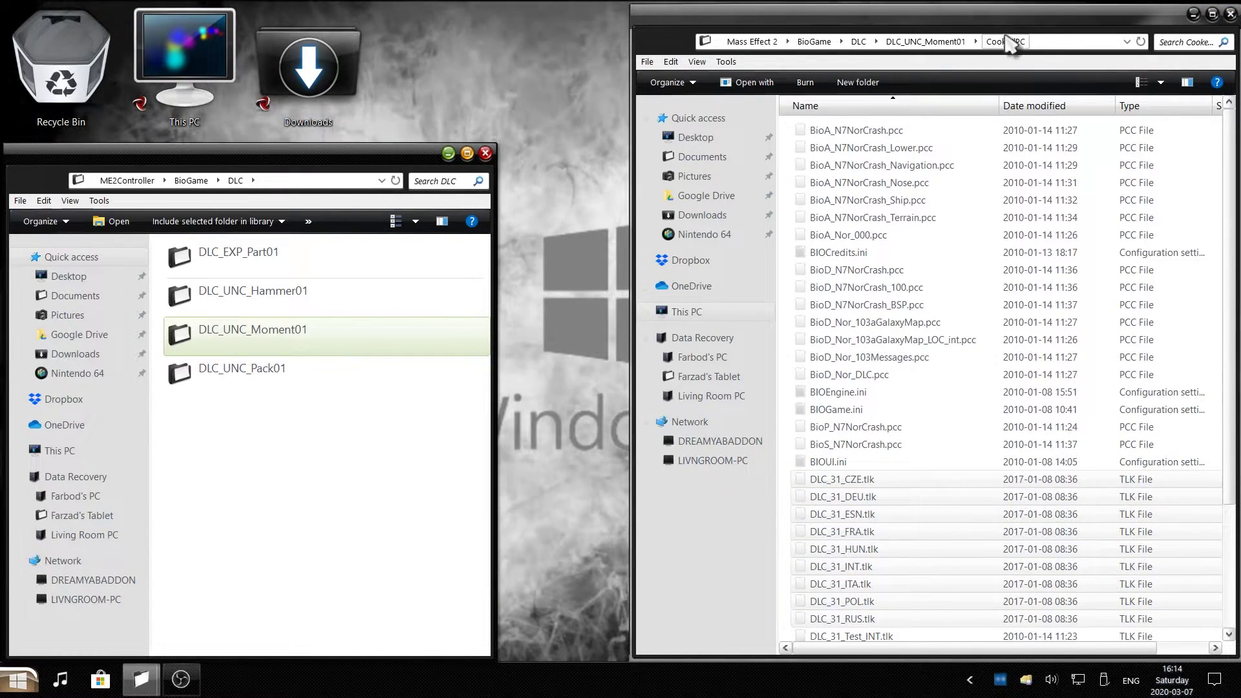
Copy the mod's DLC_EXP_Part01 folder into the game's DLC folder
click(859, 42)
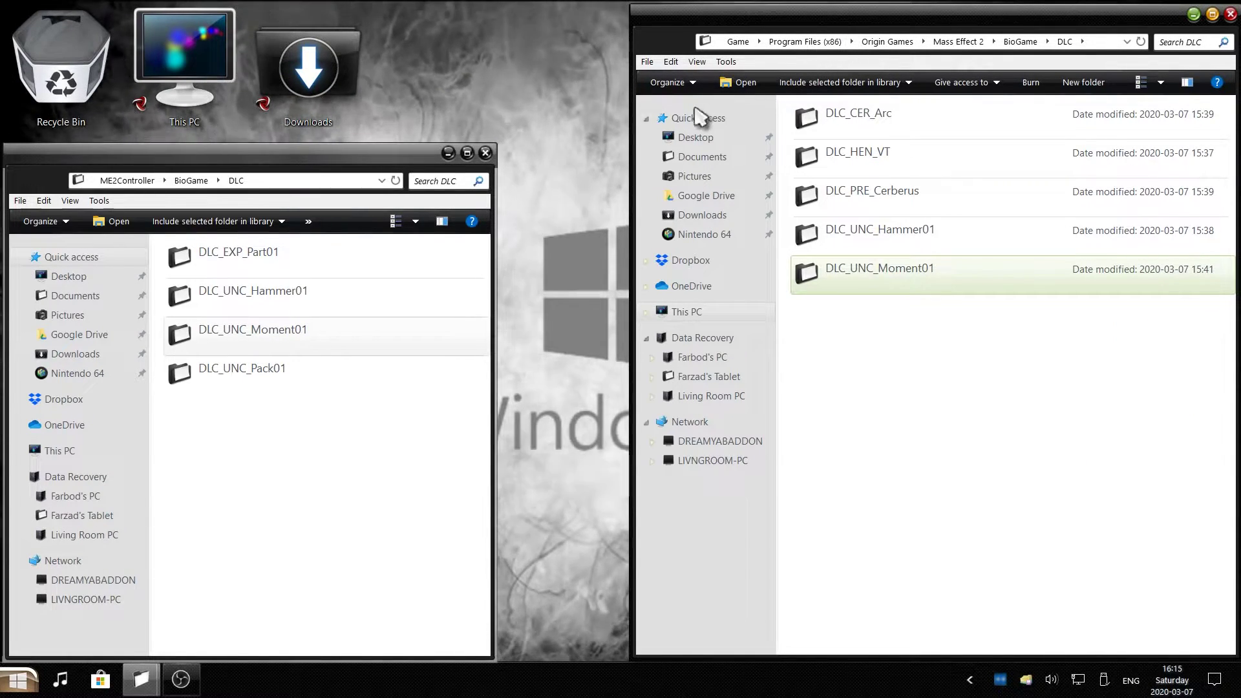
click(317, 258)
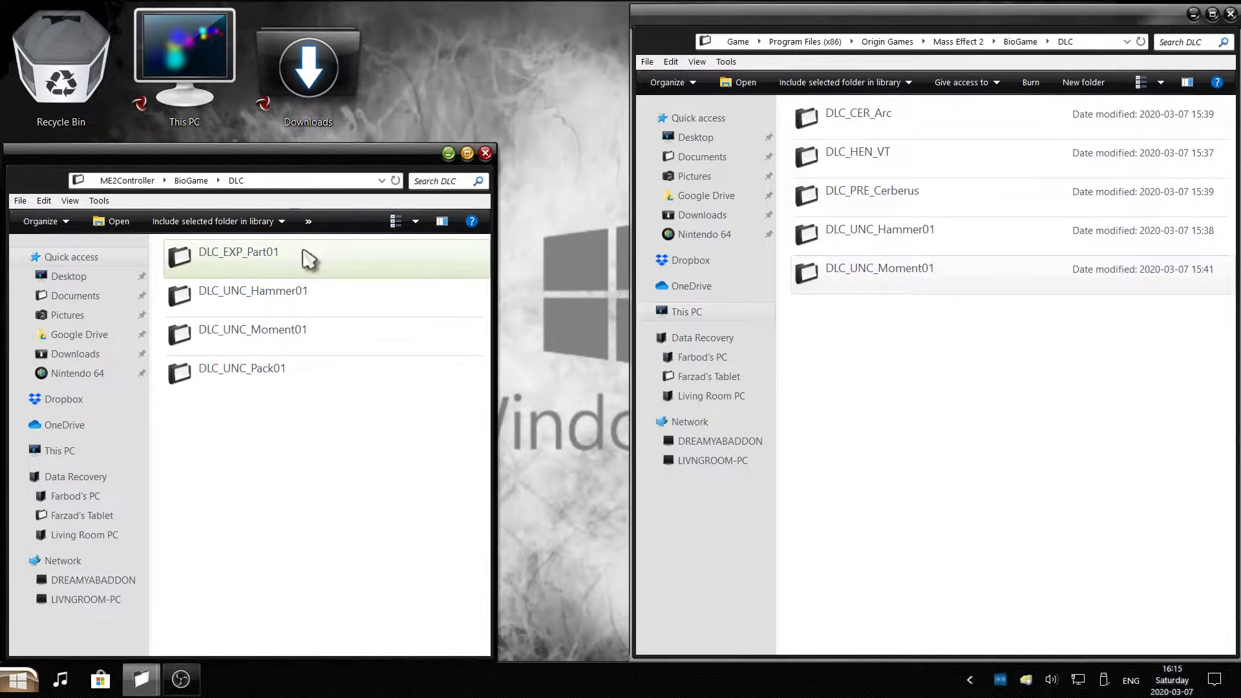
click(269, 263)
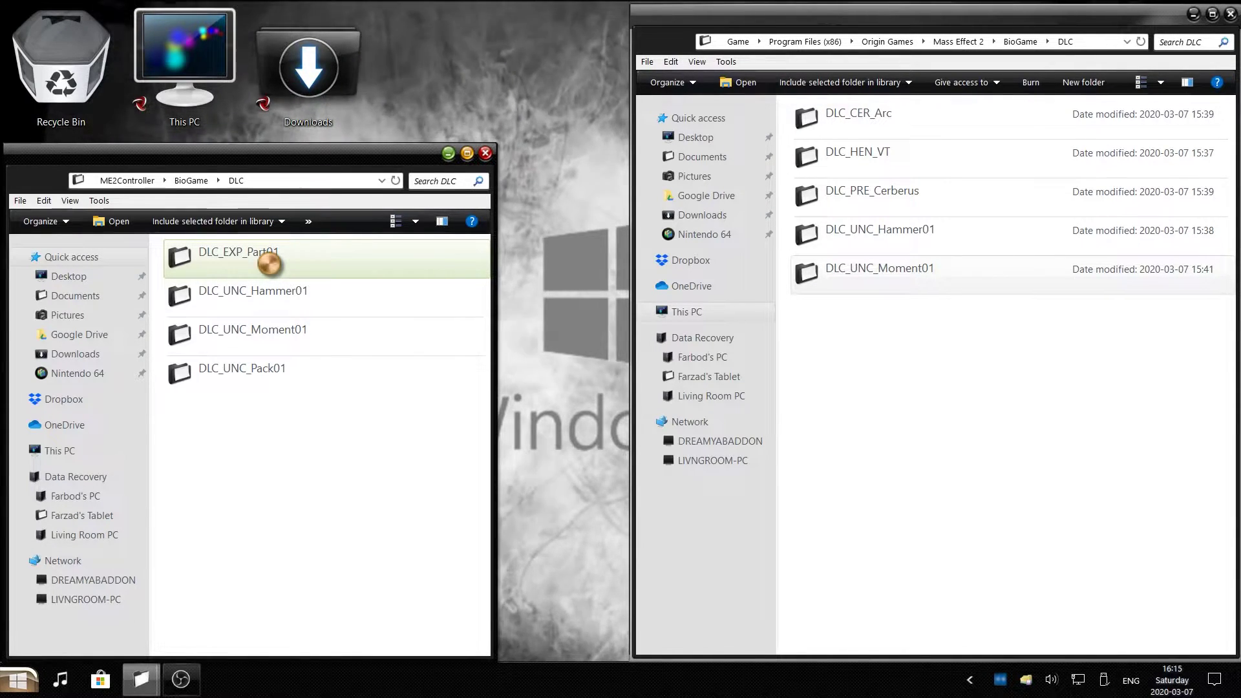
right_click(270, 268)
click(329, 548)
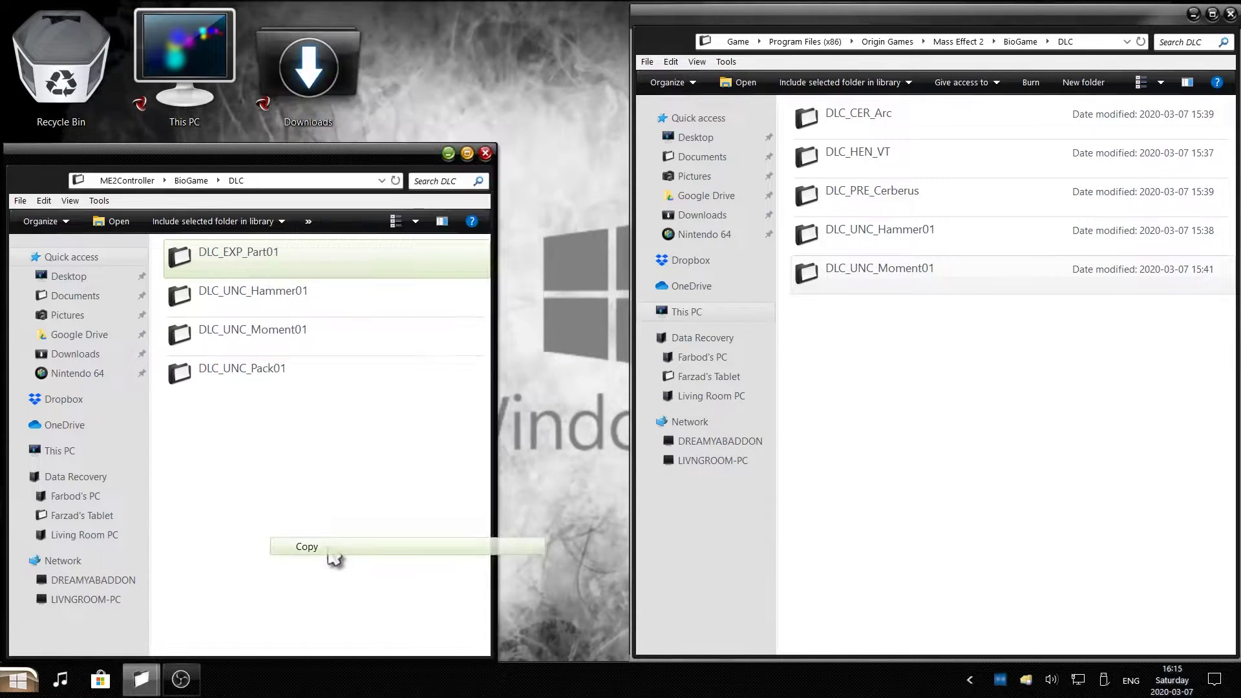
click(965, 360)
right_click(965, 360)
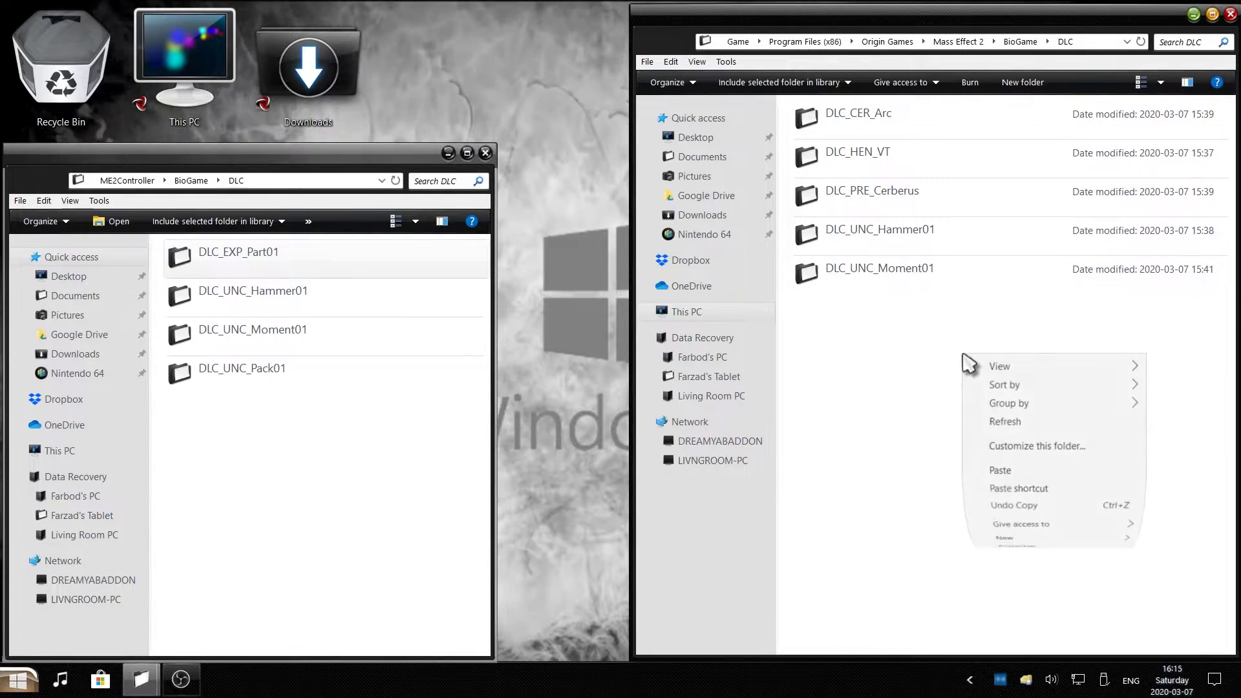
click(989, 479)
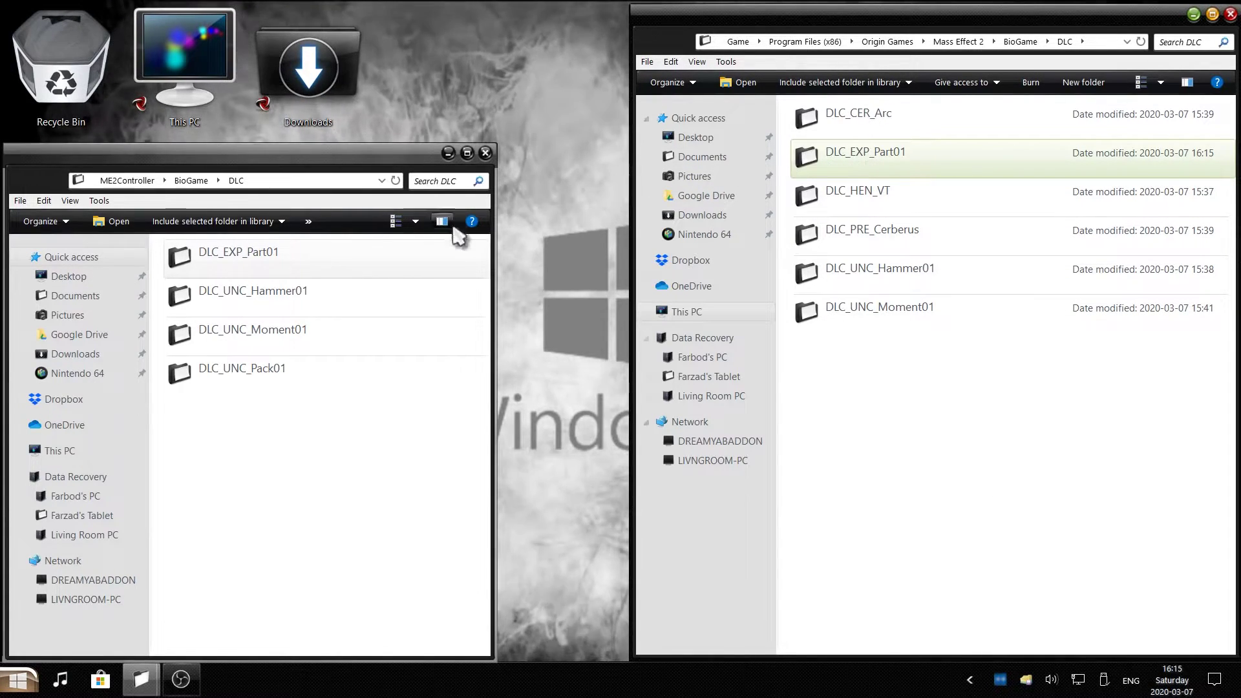
Copy the mod's DLC_UNC_Pack01 folder into the game's DLC folder
click(278, 370)
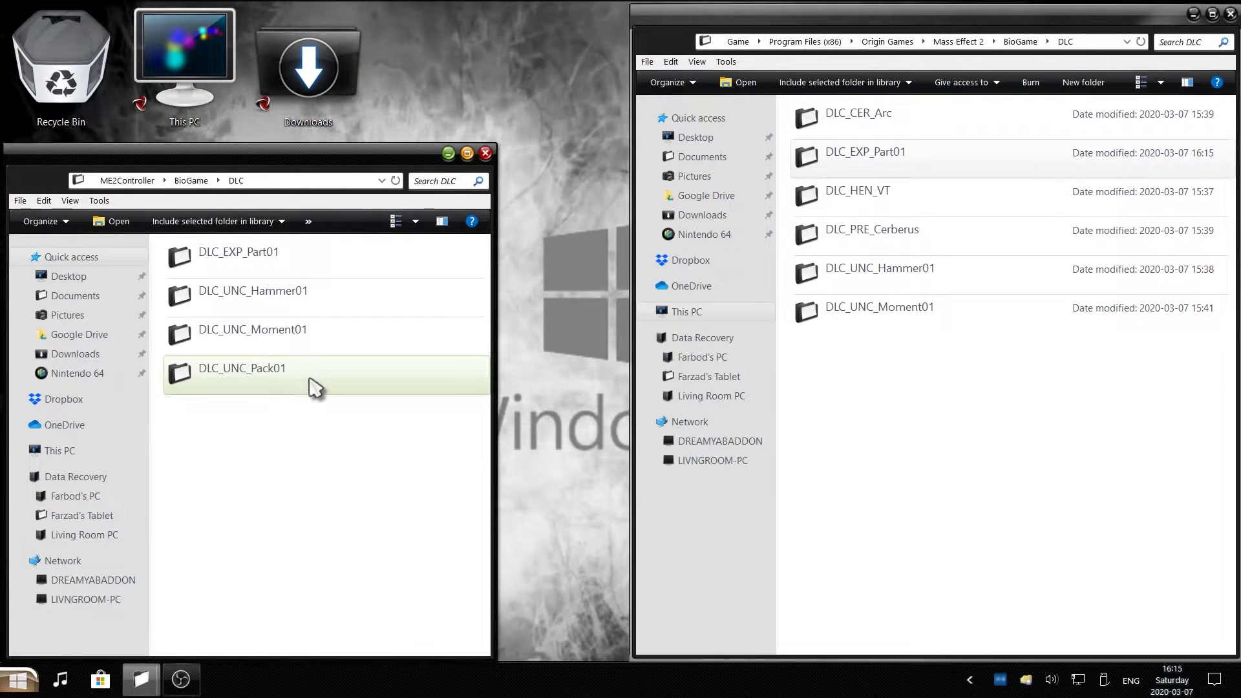
double_click(309, 380)
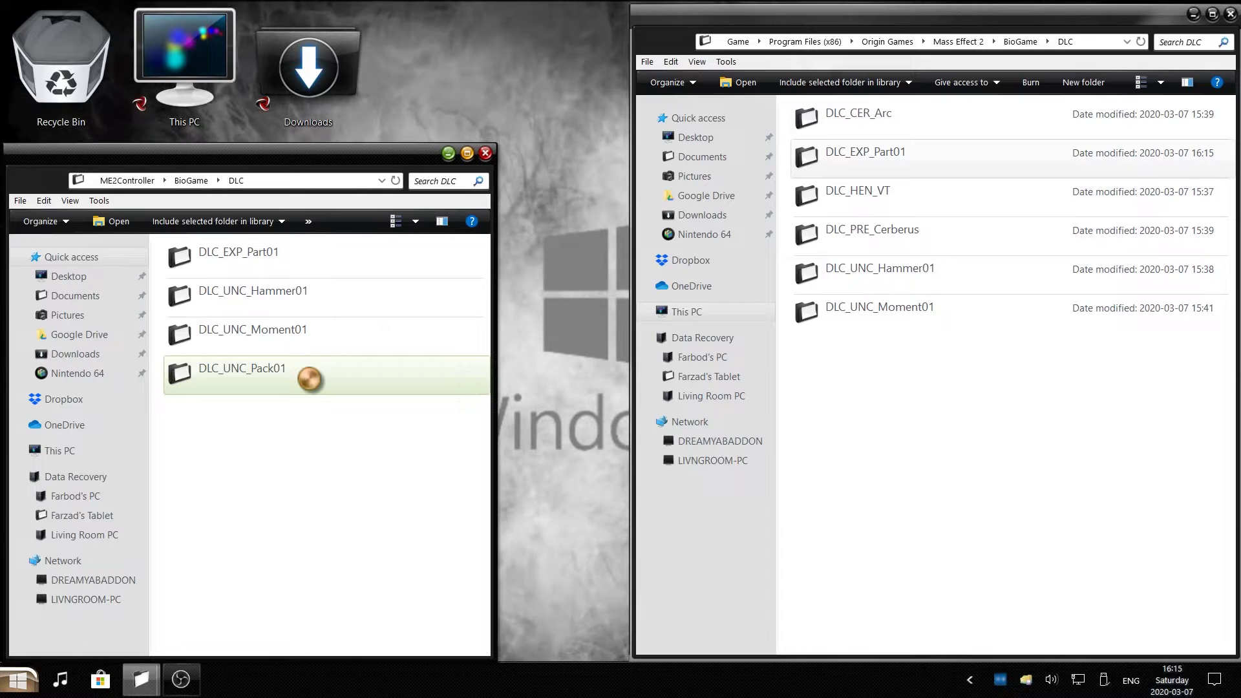
right_click(310, 386)
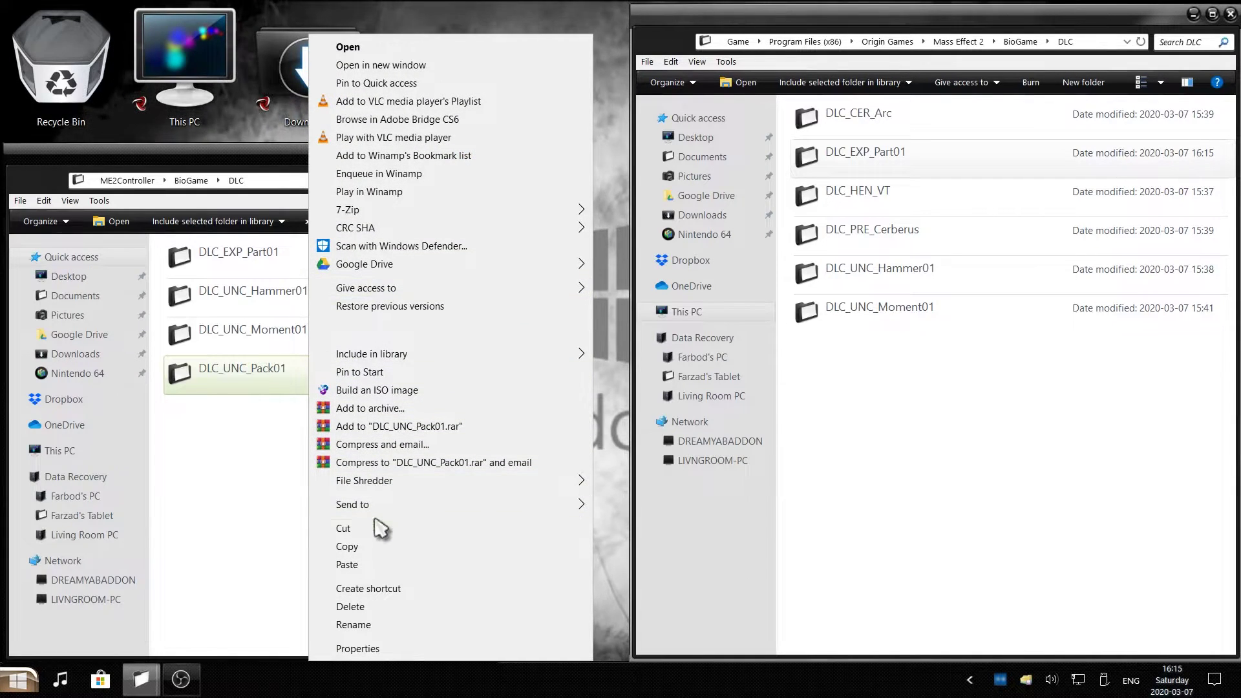
click(364, 547)
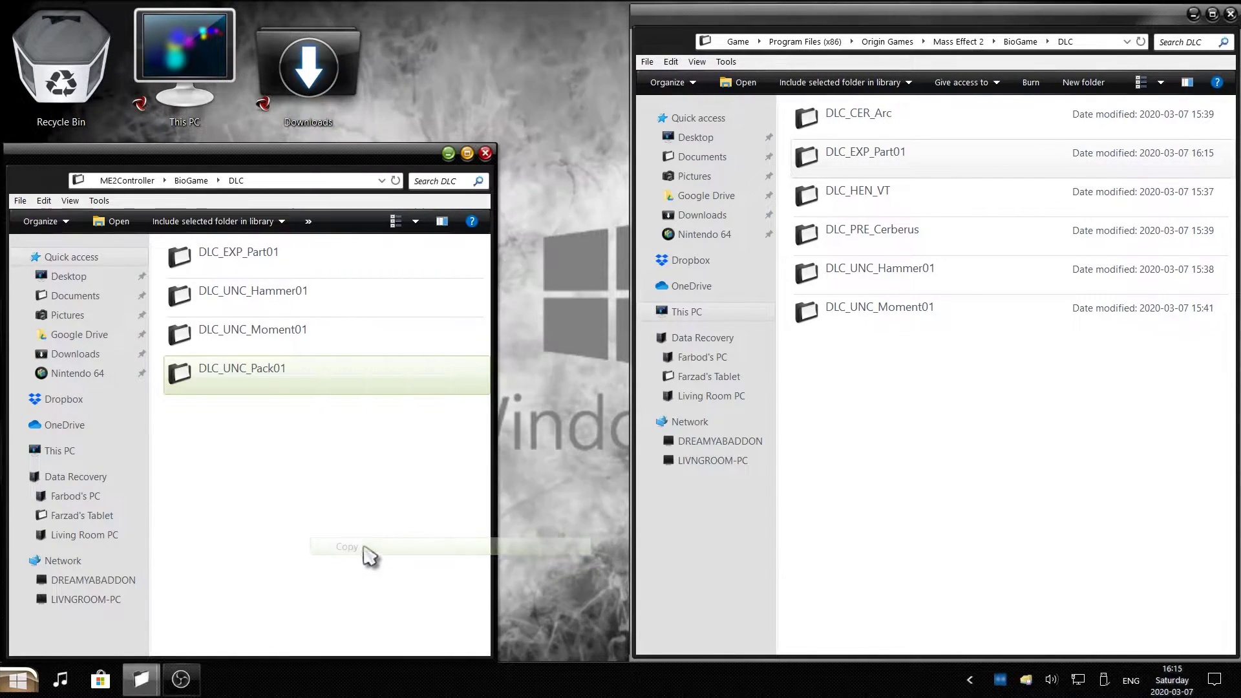
click(929, 396)
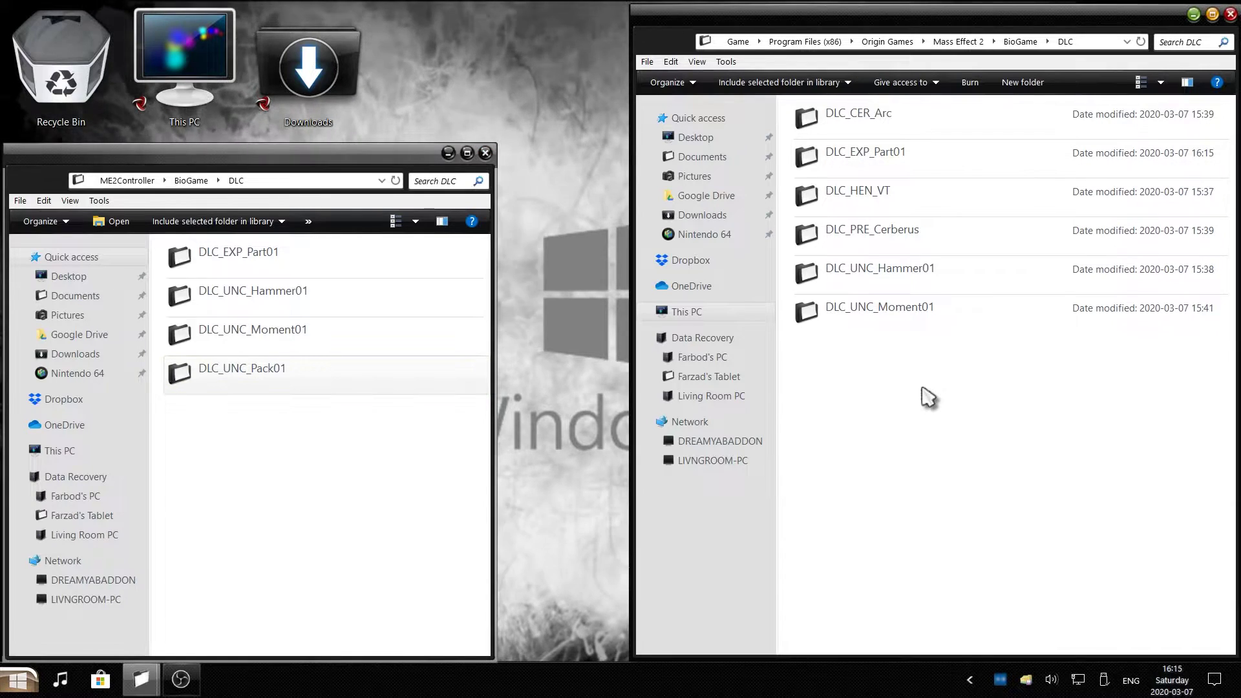
right_click(923, 388)
click(950, 505)
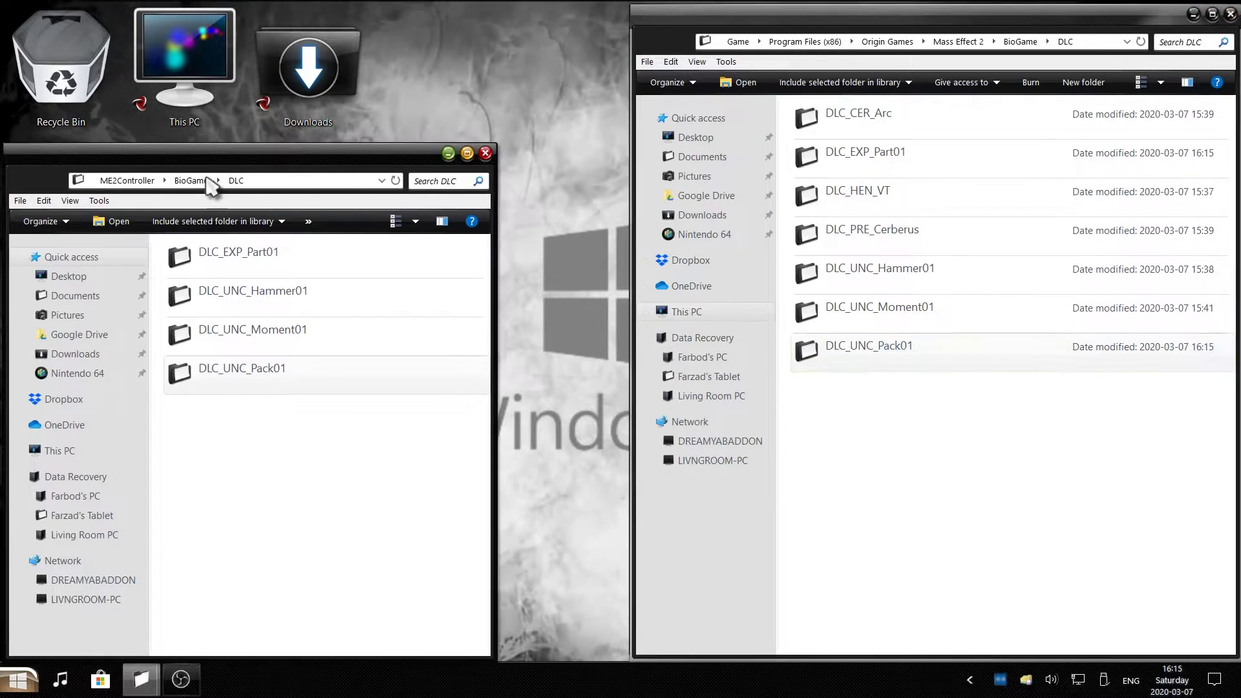
Open the mod's DLCFix\Binaries folder and the game's Mass Effect 2\Binaries folder
key(alt+Up)
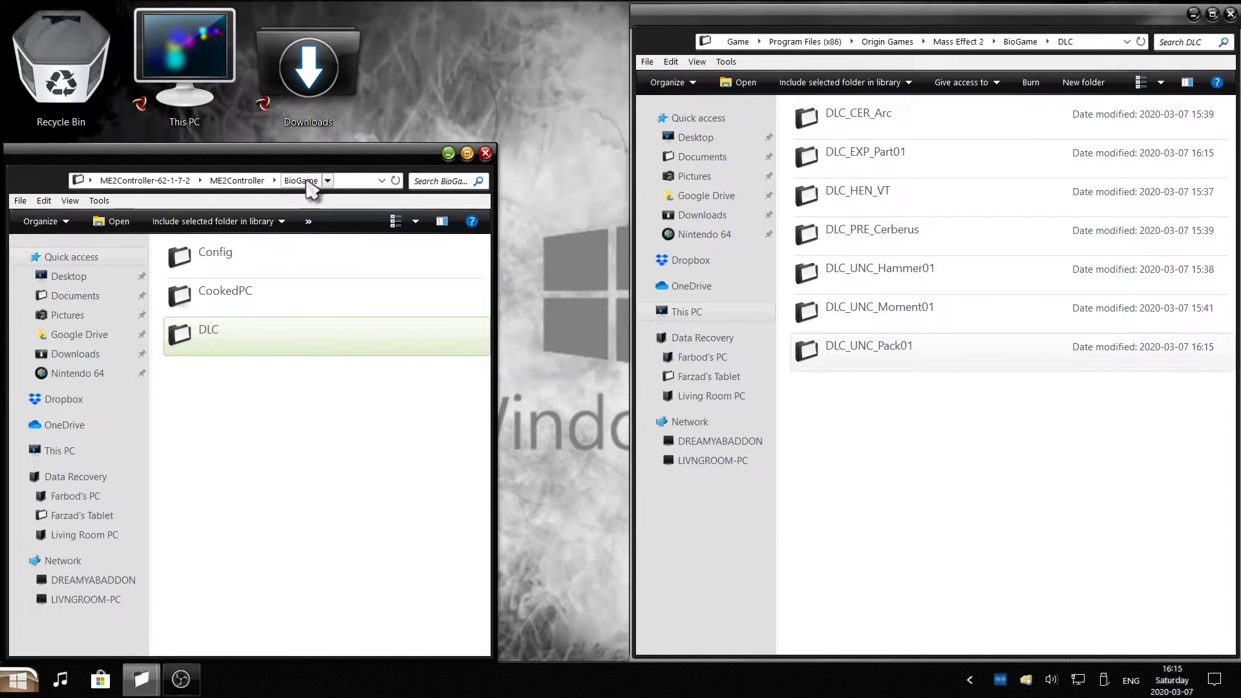
click(237, 181)
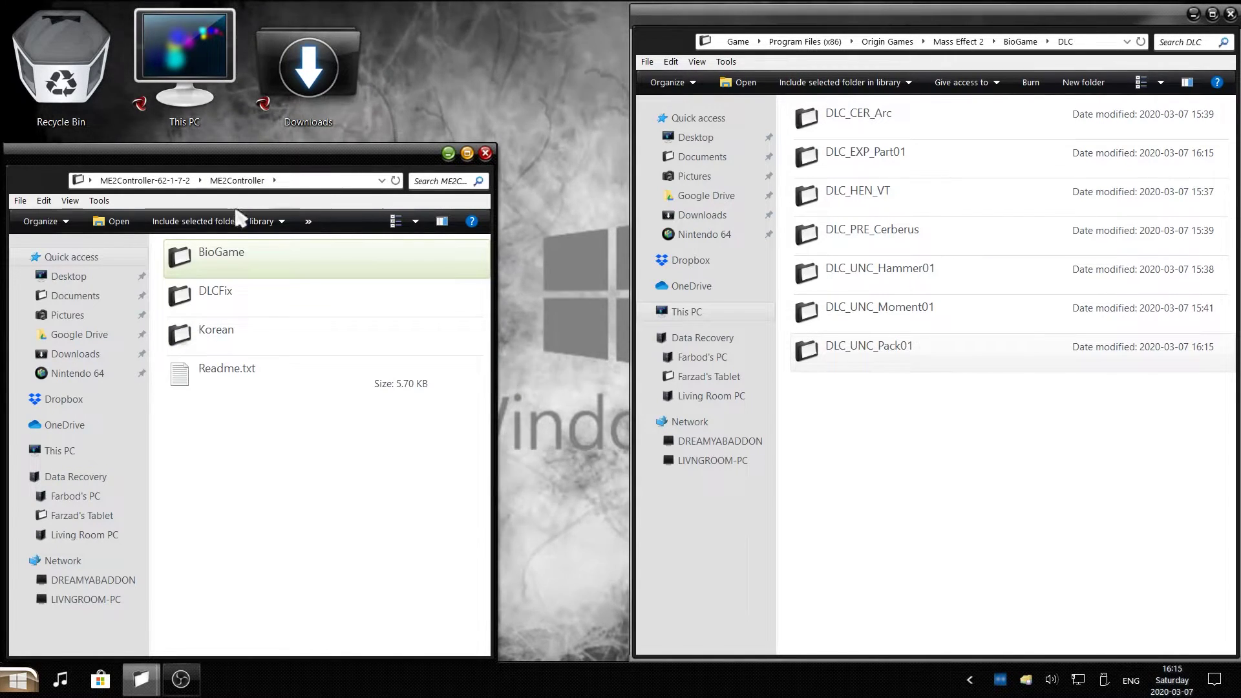
click(216, 295)
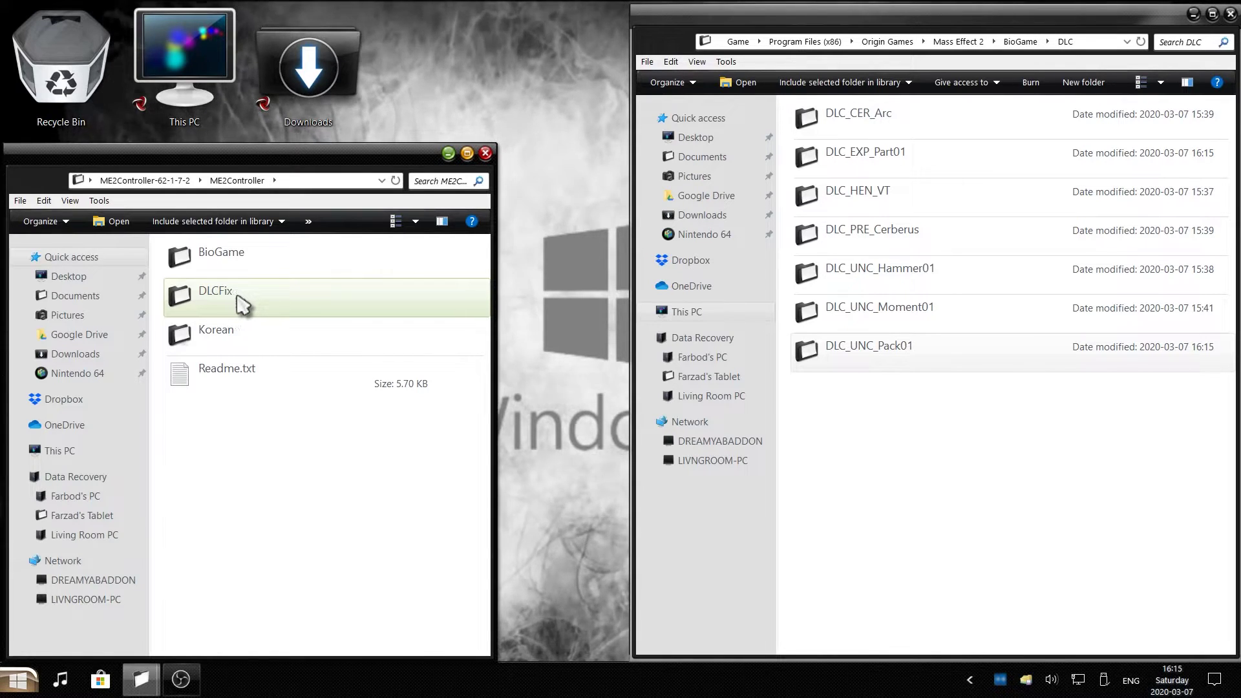
click(959, 42)
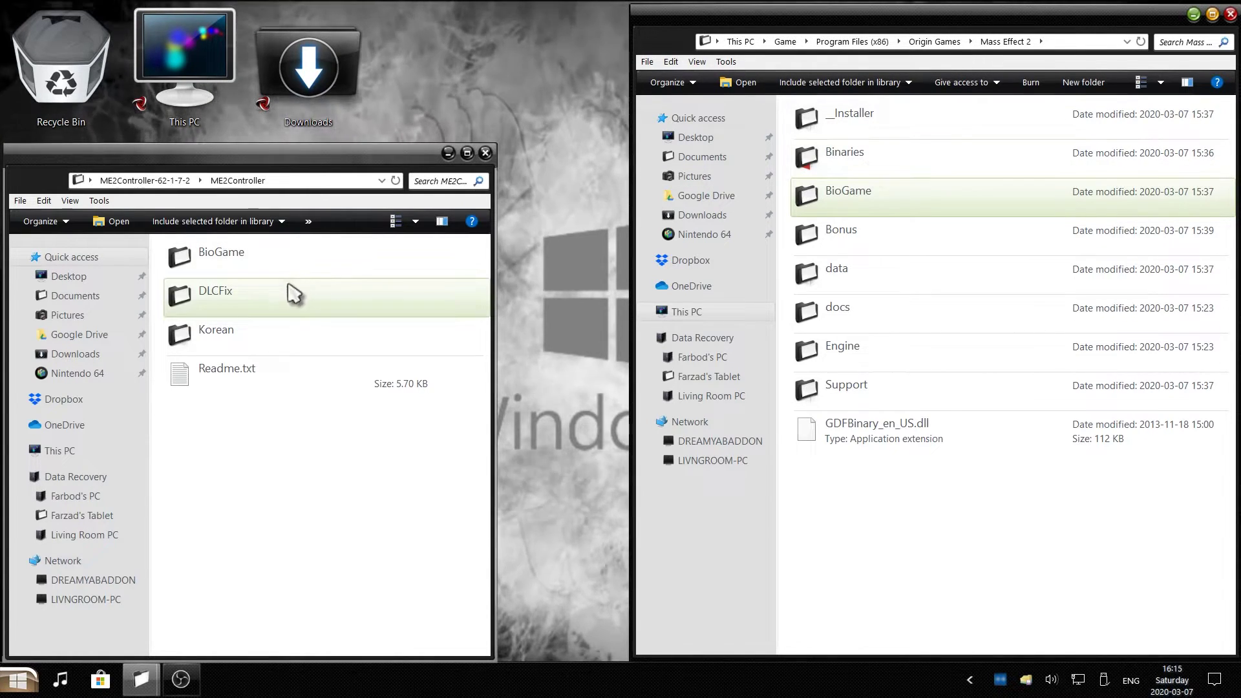
double_click(249, 301)
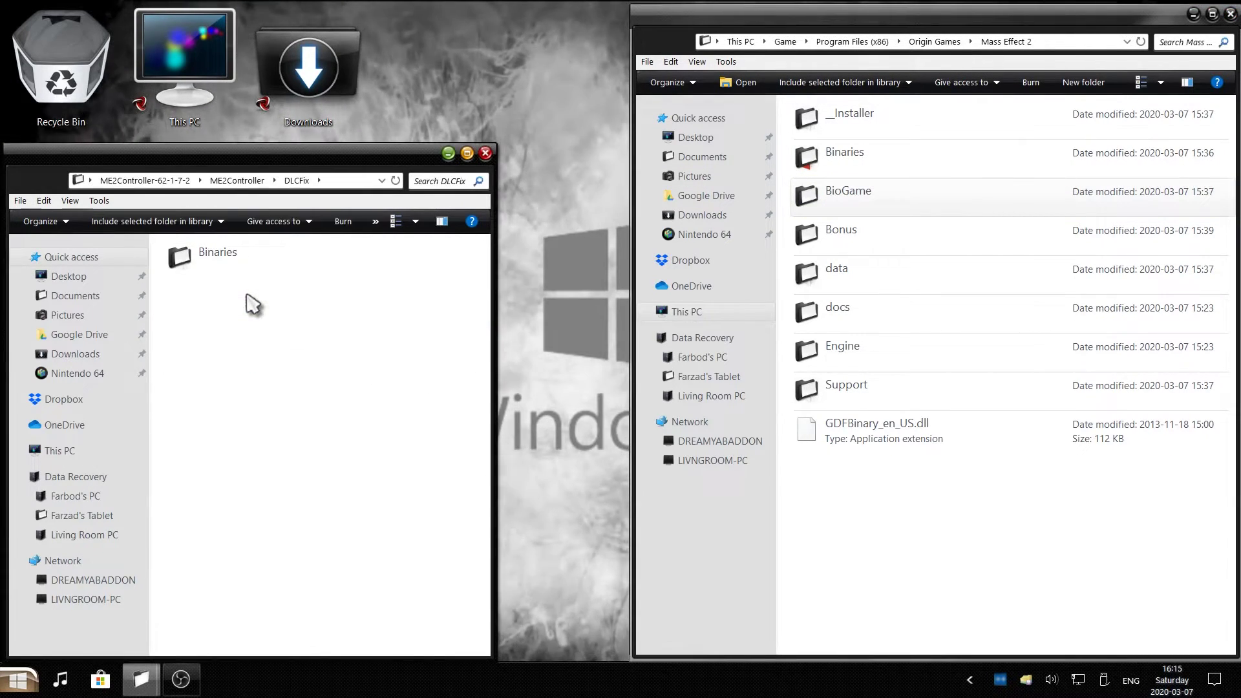
double_click(218, 256)
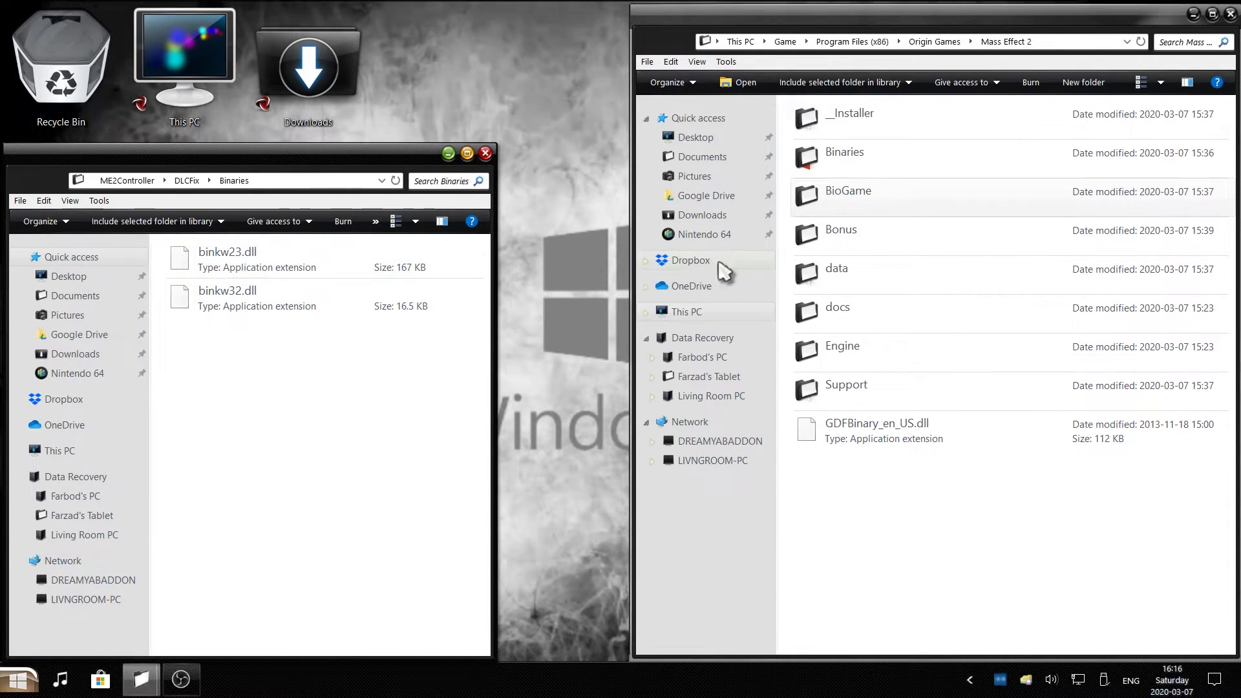
click(806, 169)
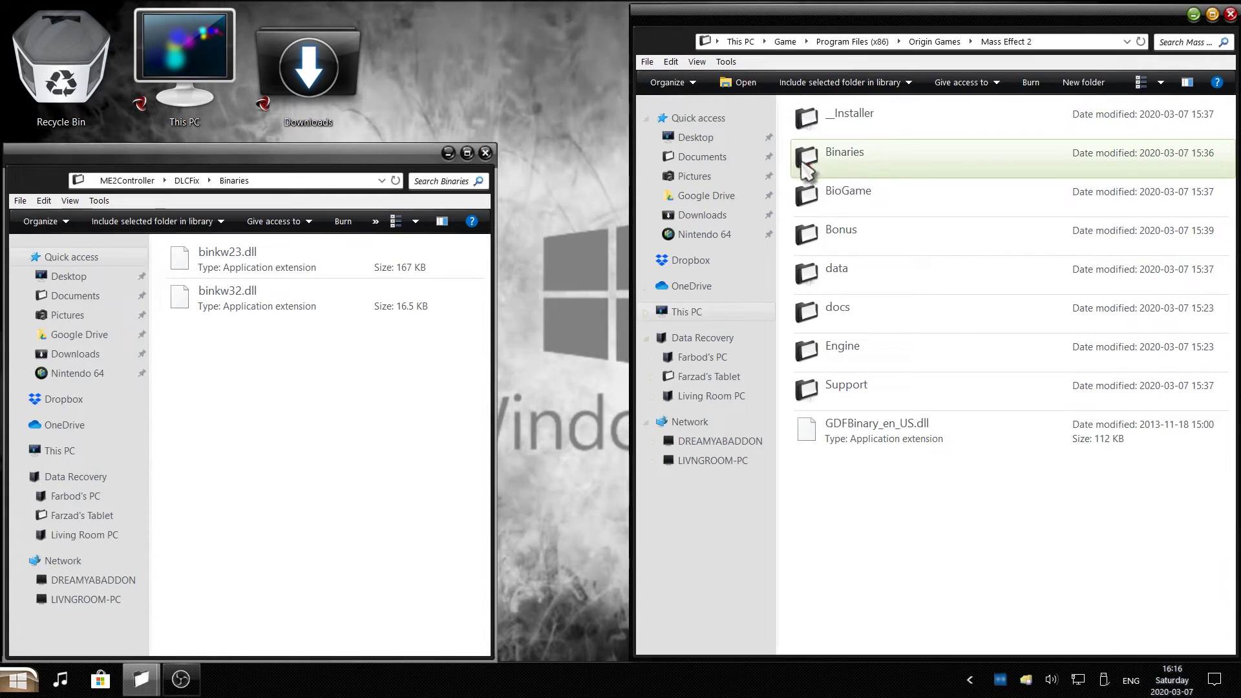
double_click(880, 162)
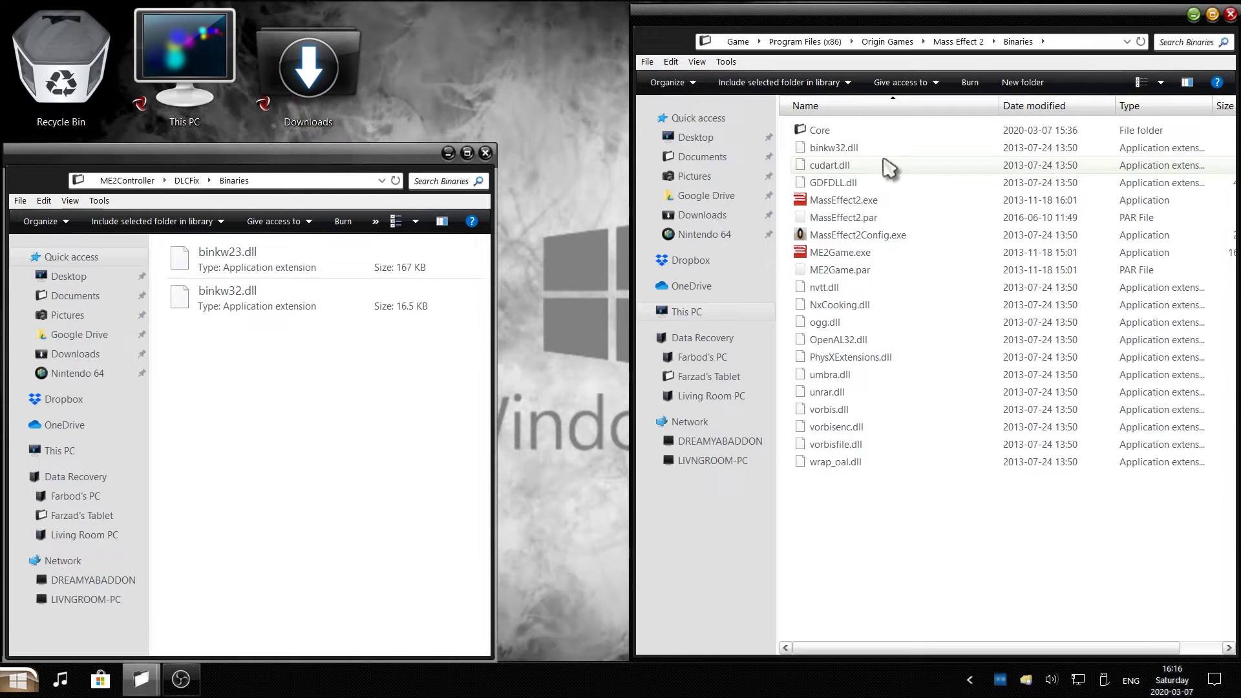
Copy binkw23.dll and binkw32.dll into the game's Binaries, replacing the old binkw32.dll
drag(216, 336, 291, 264)
right_click(285, 257)
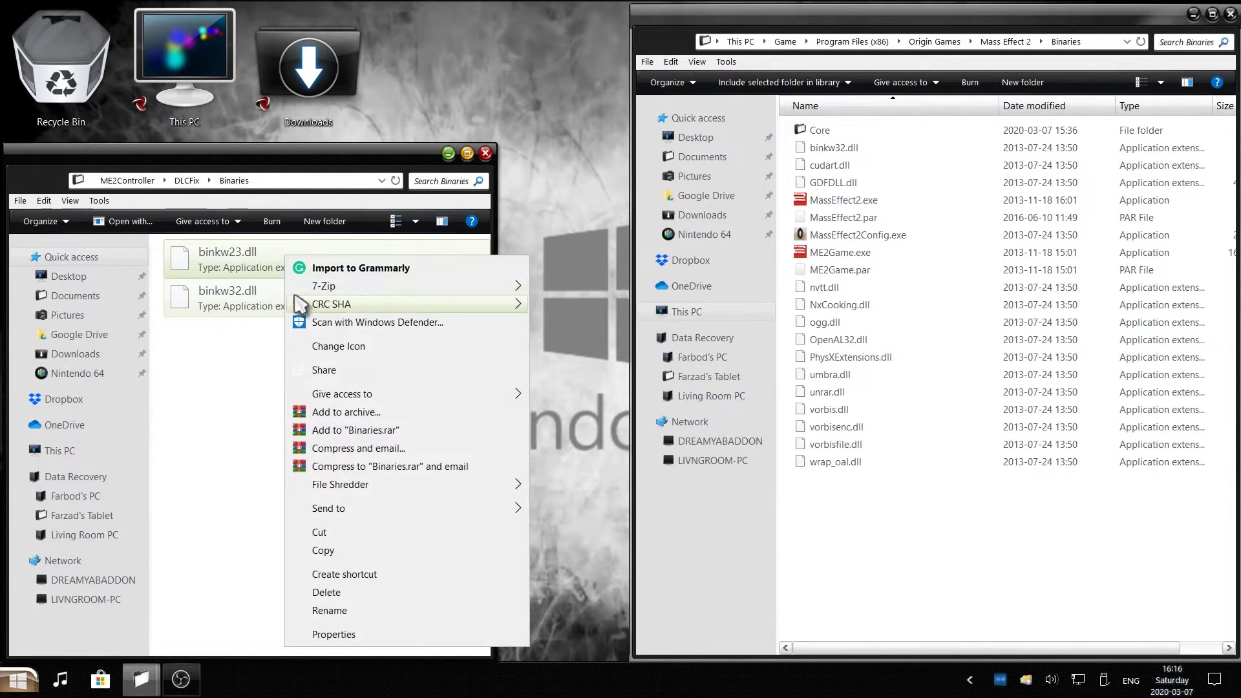
click(335, 554)
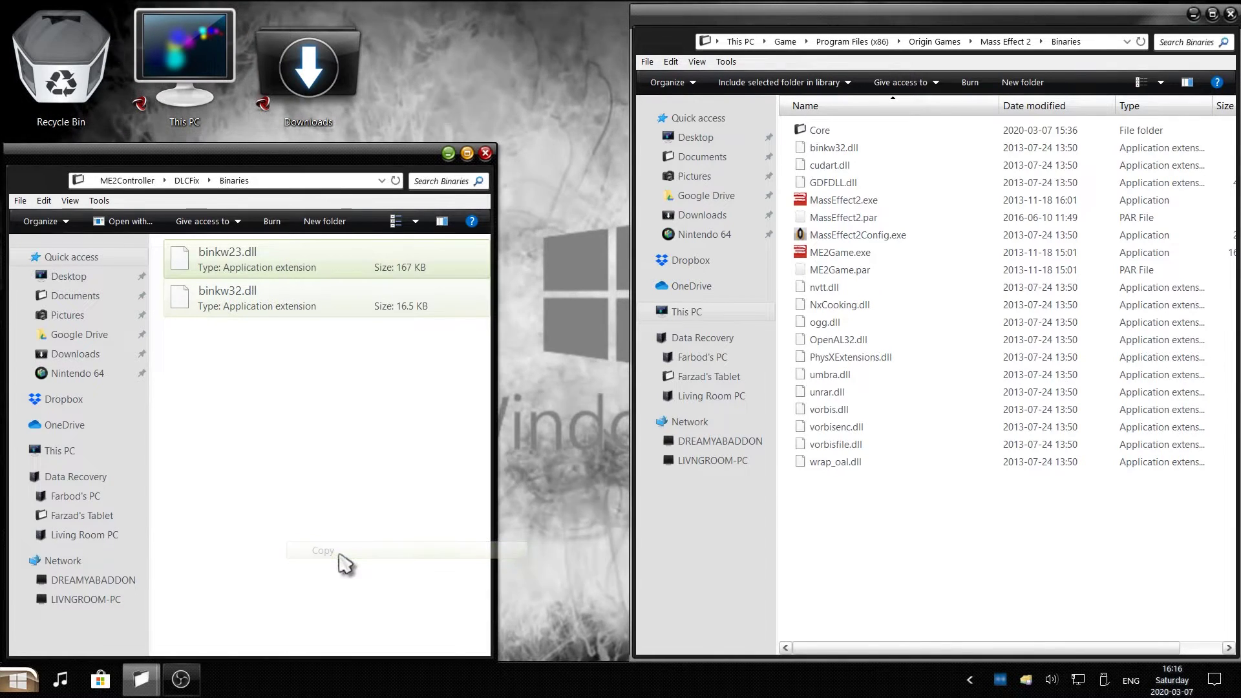
right_click(902, 529)
click(919, 403)
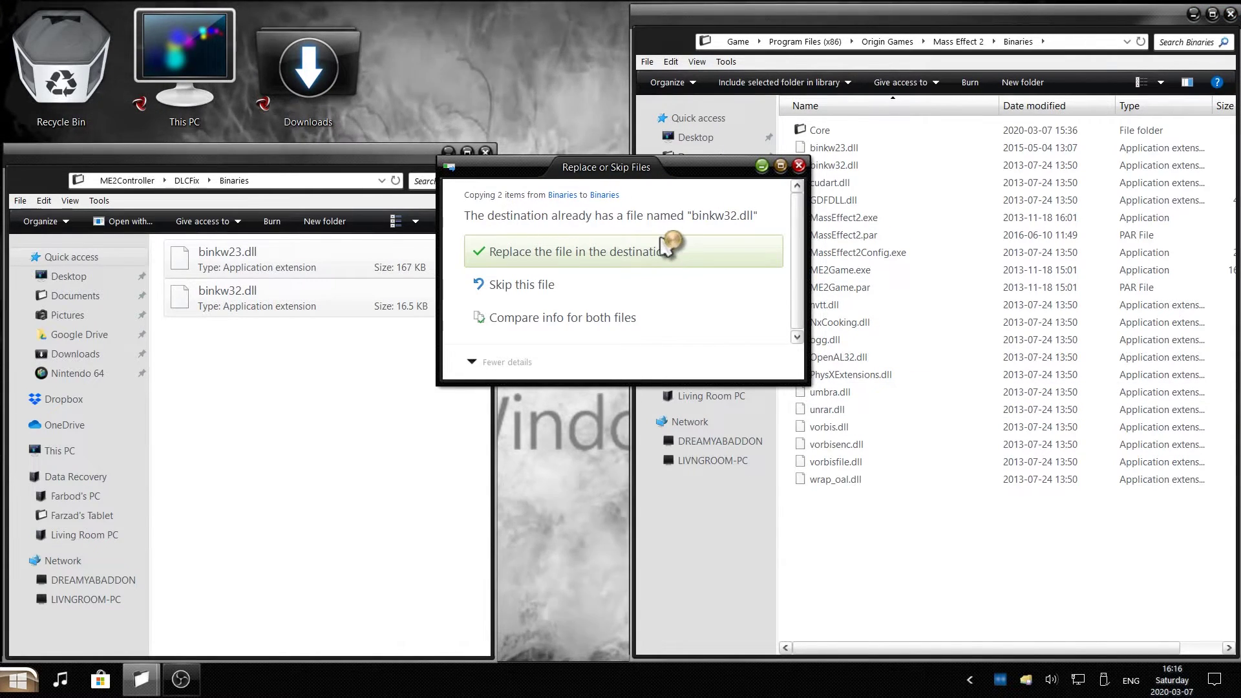
click(623, 260)
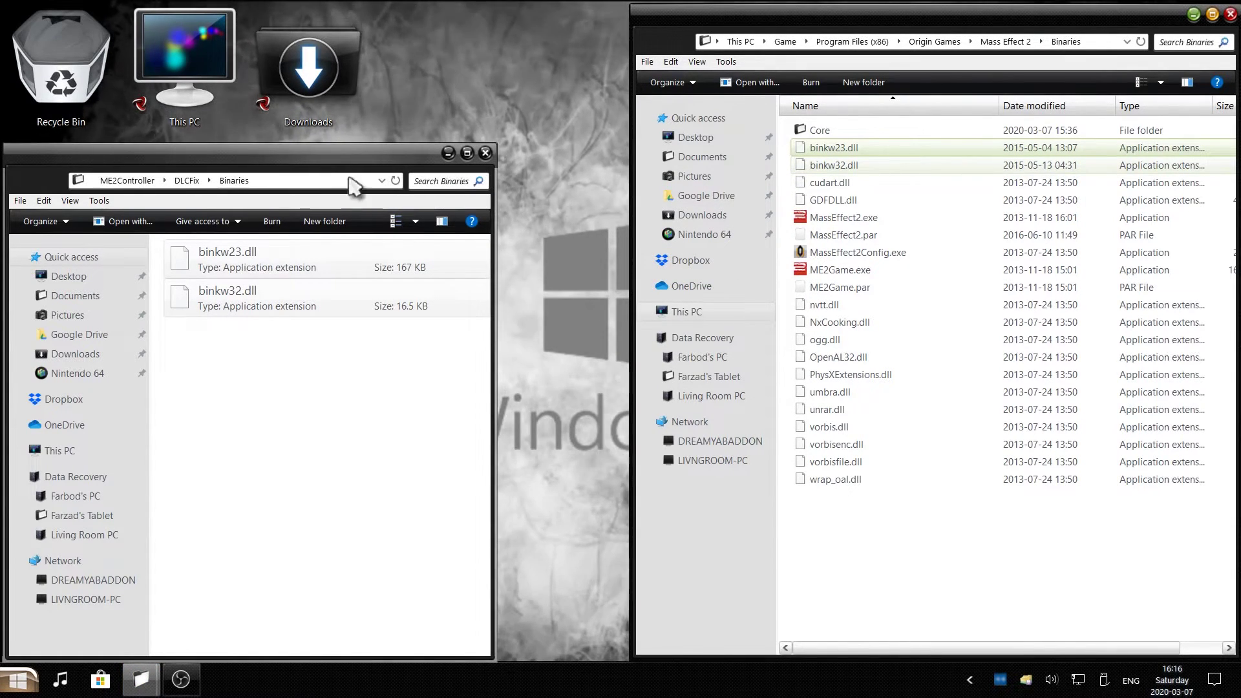
click(145, 181)
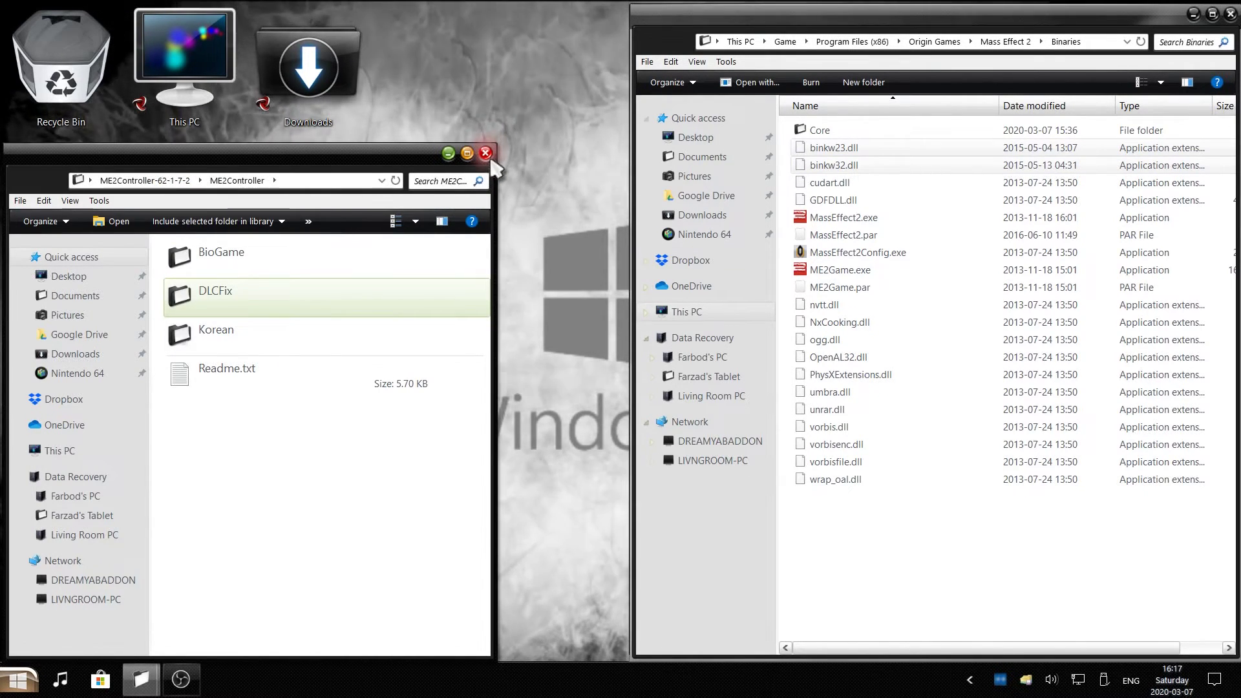
Close both Explorer windows, launch EA Origin, and open Mass Effect 2 from My Game Library
click(486, 154)
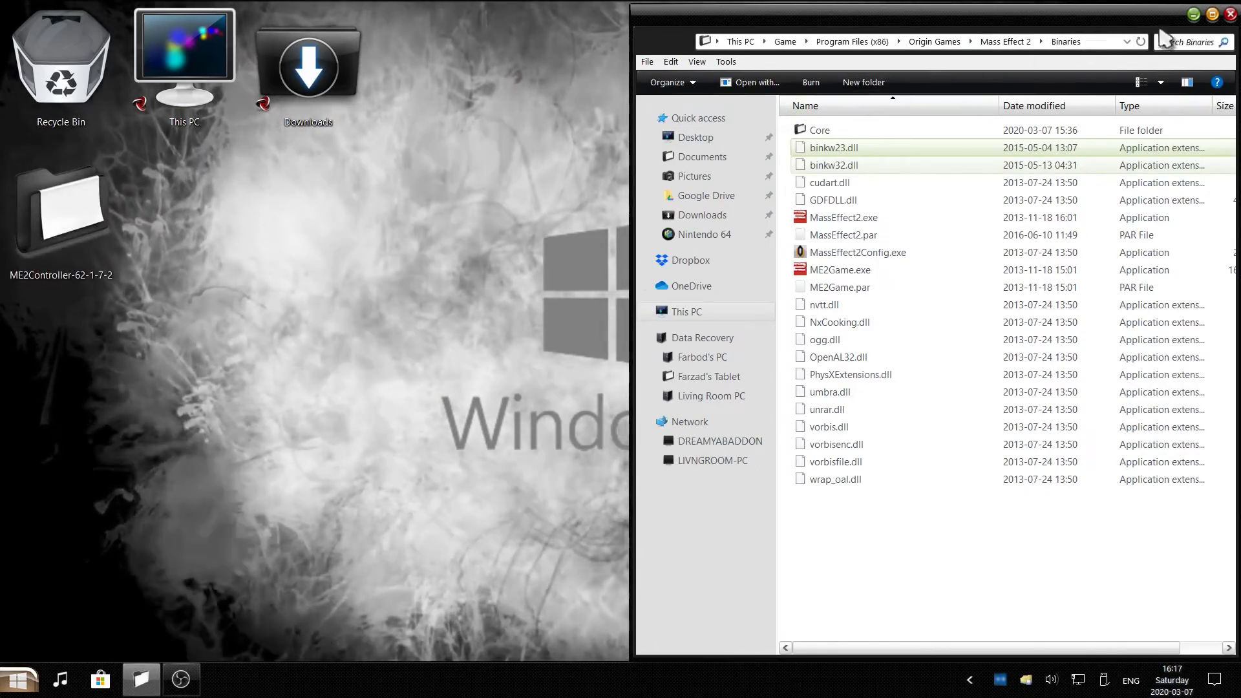
click(1213, 20)
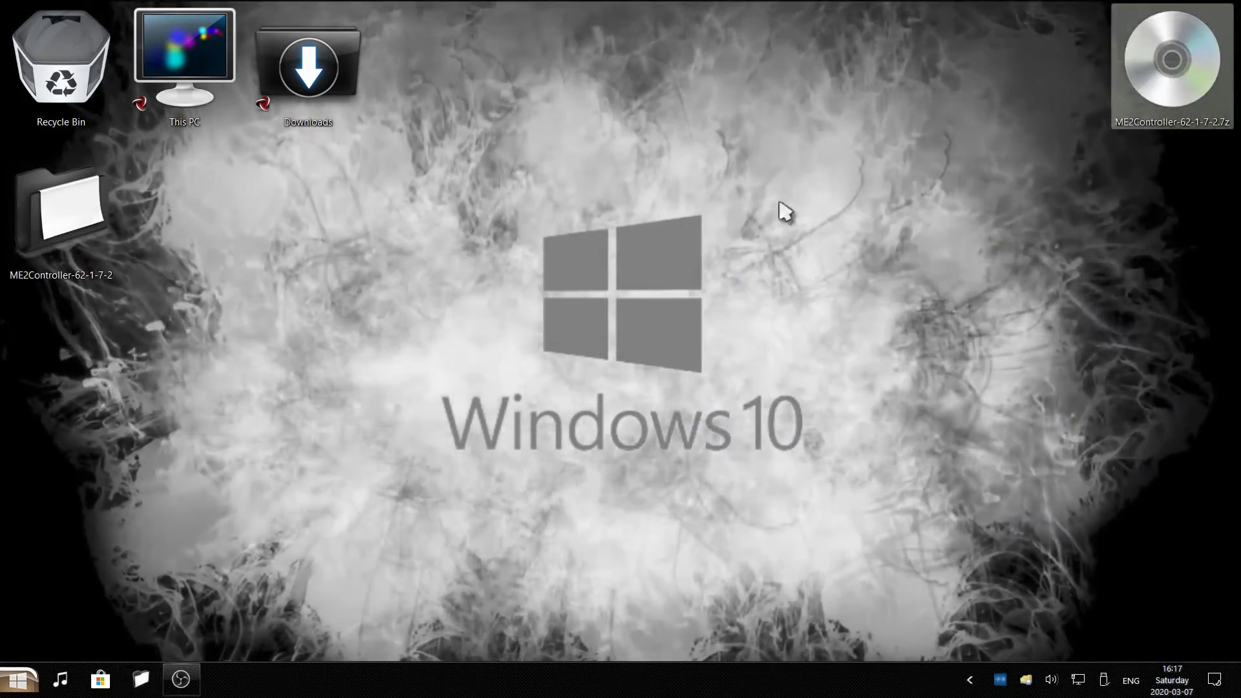
key(super)
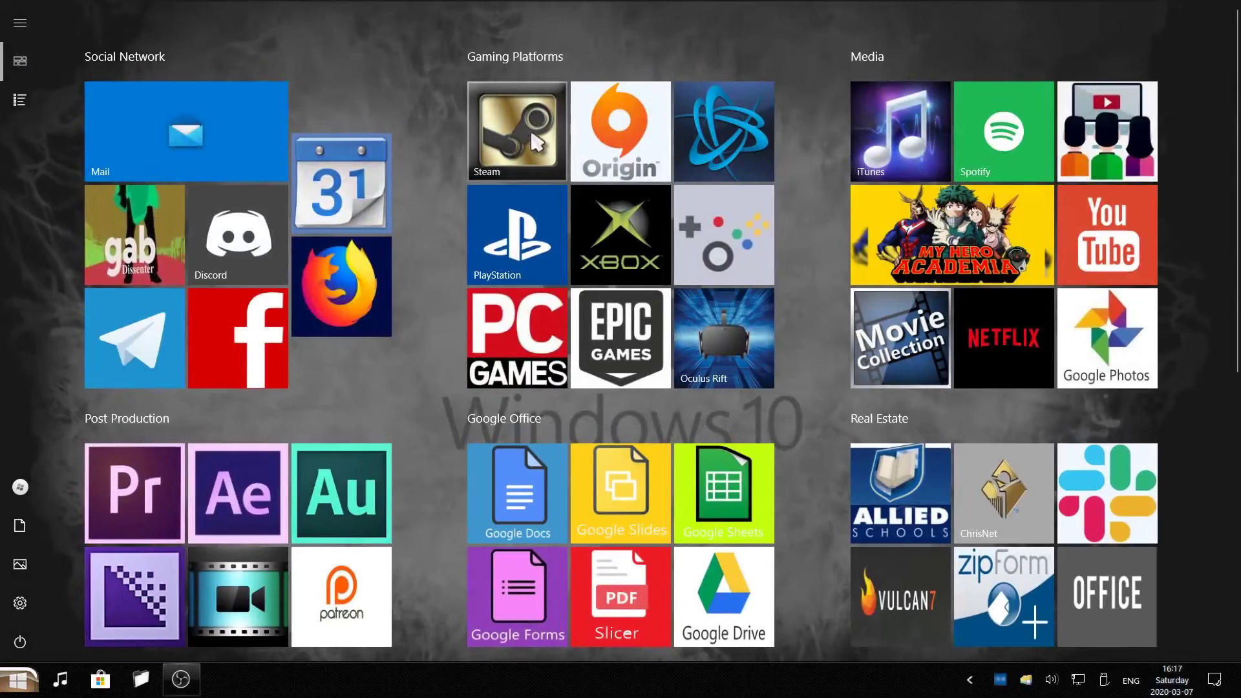
click(637, 155)
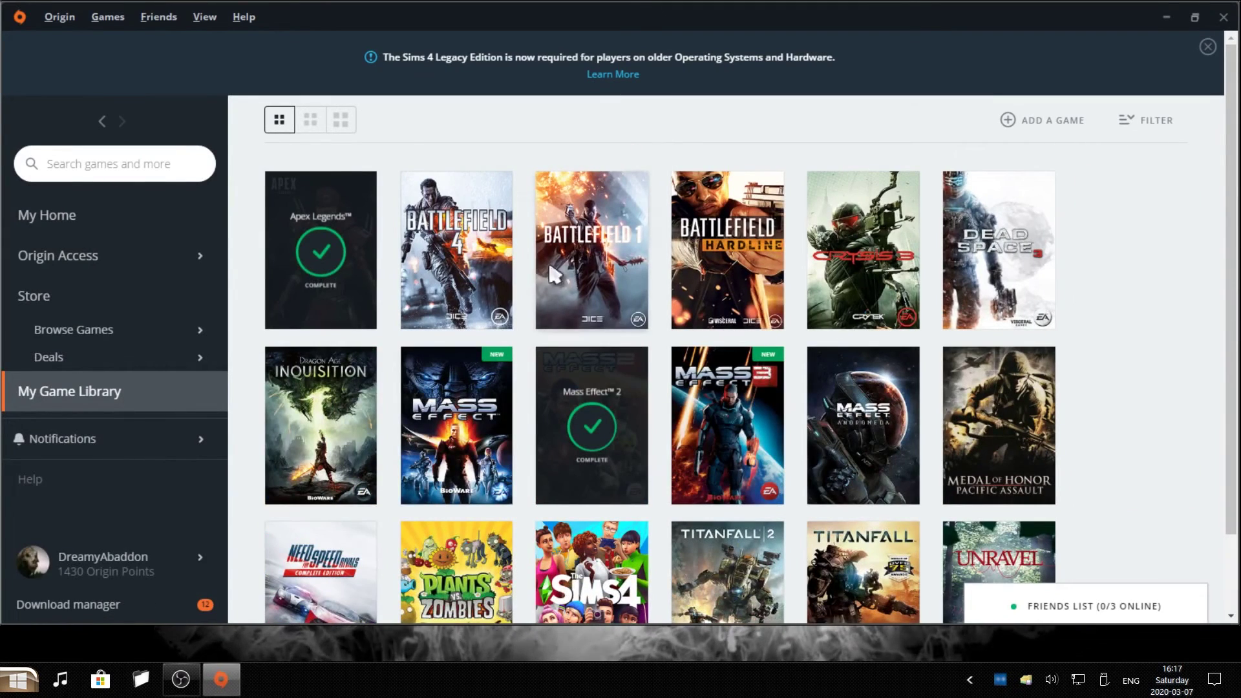
click(591, 417)
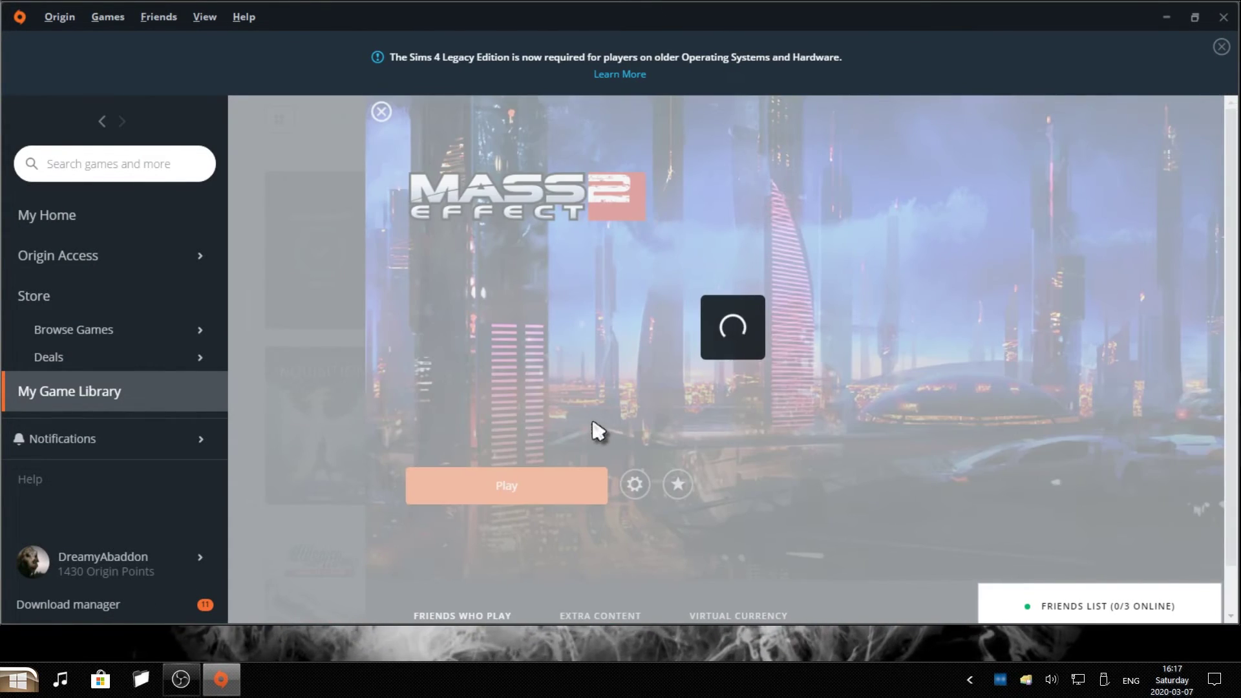